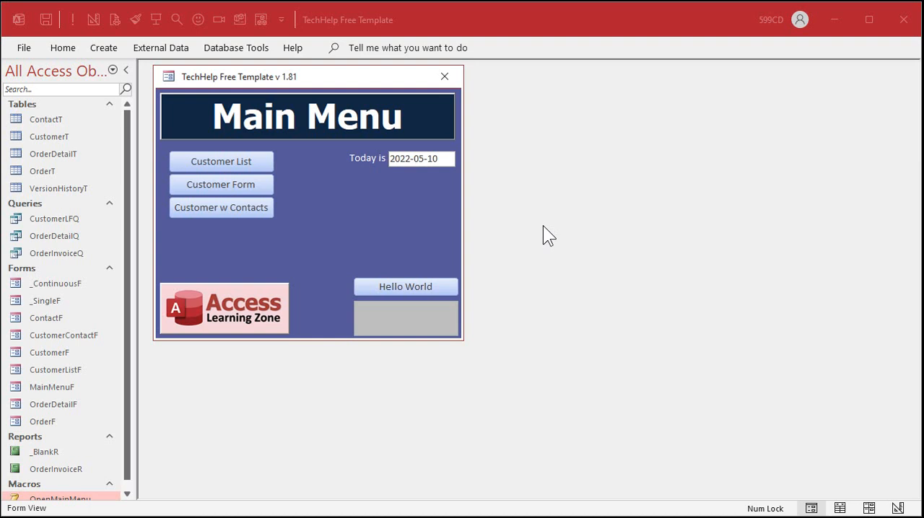
Step: View the customer form from the main menu and close it again
left_click(253, 184)
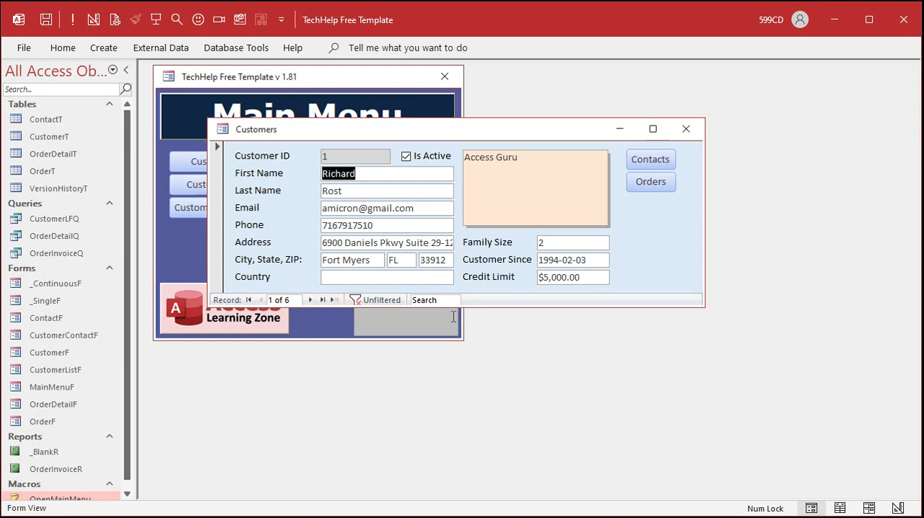
left_click(688, 121)
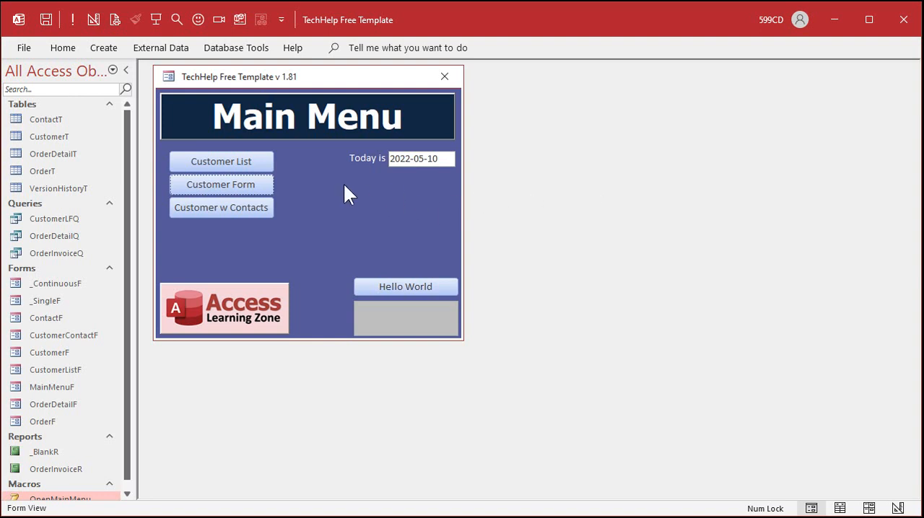
Step: Create a new table in design view with SalesRepID as an AutoNumber field
left_click(105, 51)
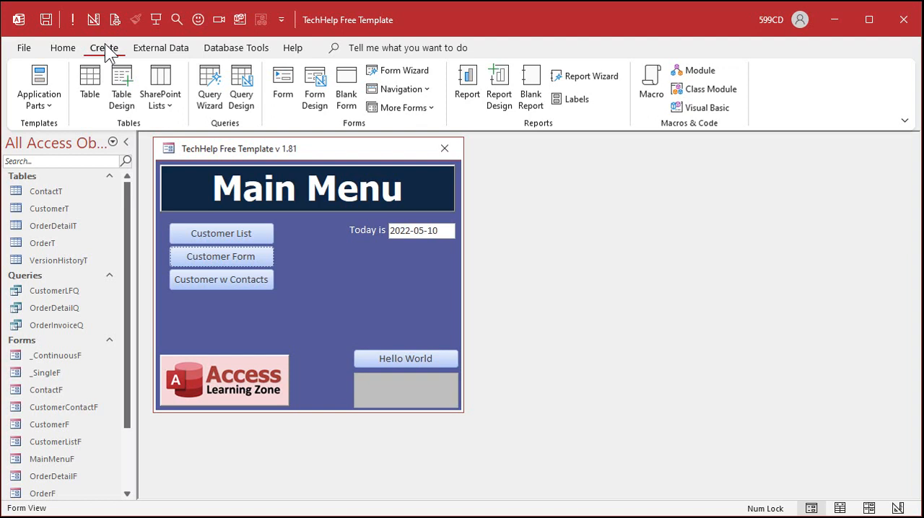
left_click(133, 90)
type("SalesRepID")
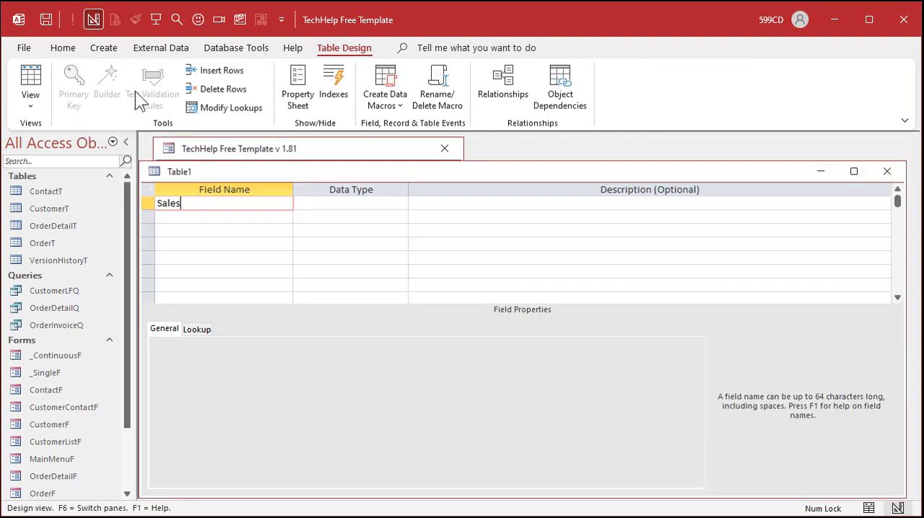
key("Tab")
type("a")
key("Tab")
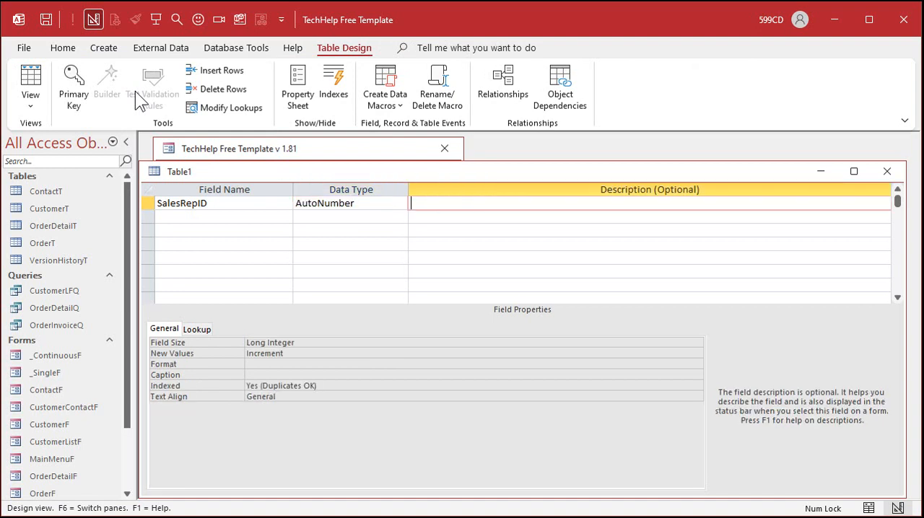
Step: Add a Short Text field named SalesRepName below SalesRepID in the new table
key("Tab")
type("SalesRe")
key("BackSpace")
type("epName")
key("Tab")
key("Tab")
key("Tab")
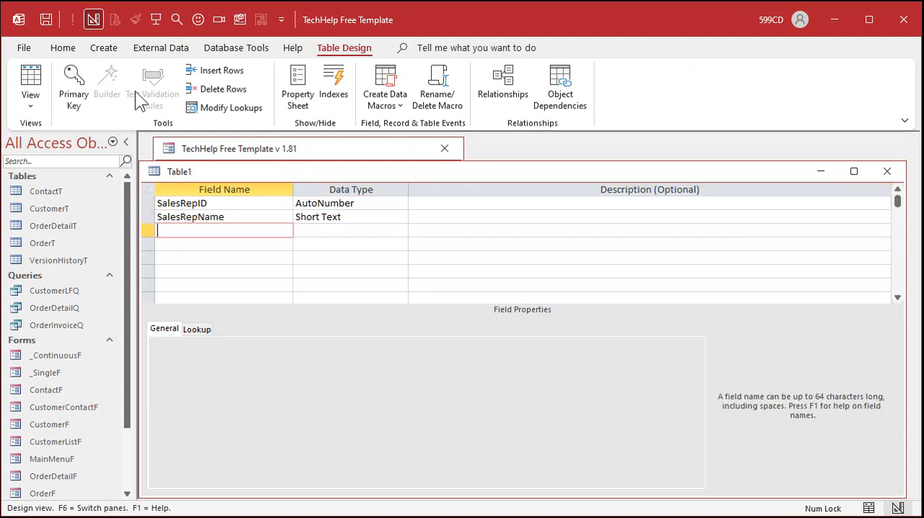
Step: Save the table as SalesRepT and let Access create the primary key
key("ctrl+s")
type("Sal")
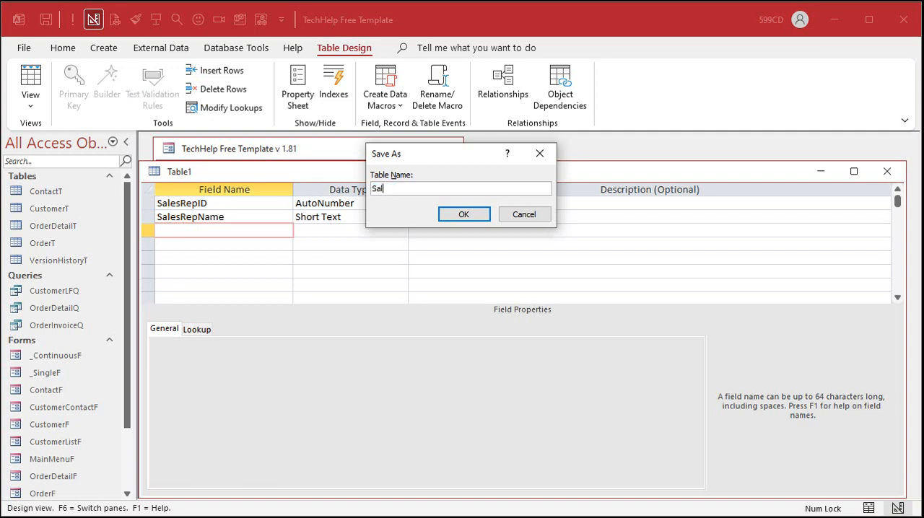
type("esRepT")
key("Return")
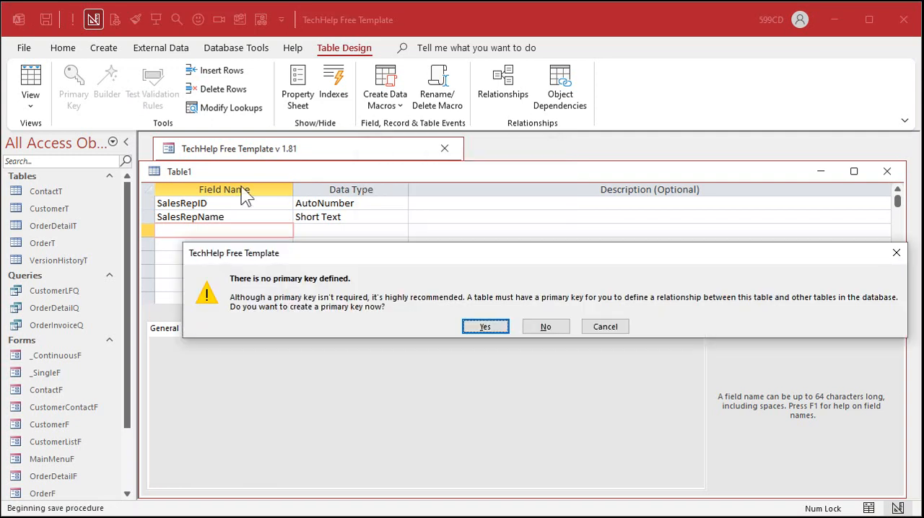
left_click(490, 330)
Step: Show SalesRepT in datasheet view and widen the SalesRepName column to fit its heading
left_click(26, 69)
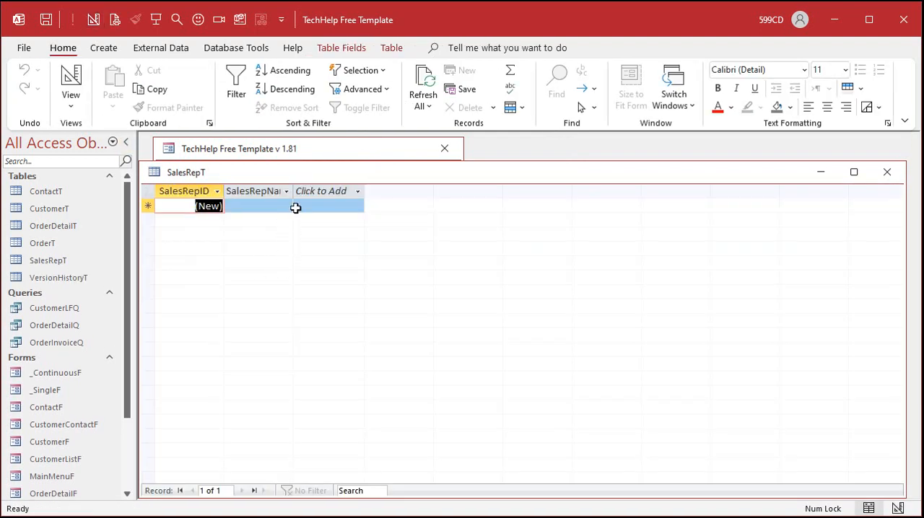
left_click_drag(294, 187, 346, 187)
Step: Enter eight sales reps' first names as separate records in the SalesRepName column, and close the table
left_click(276, 205)
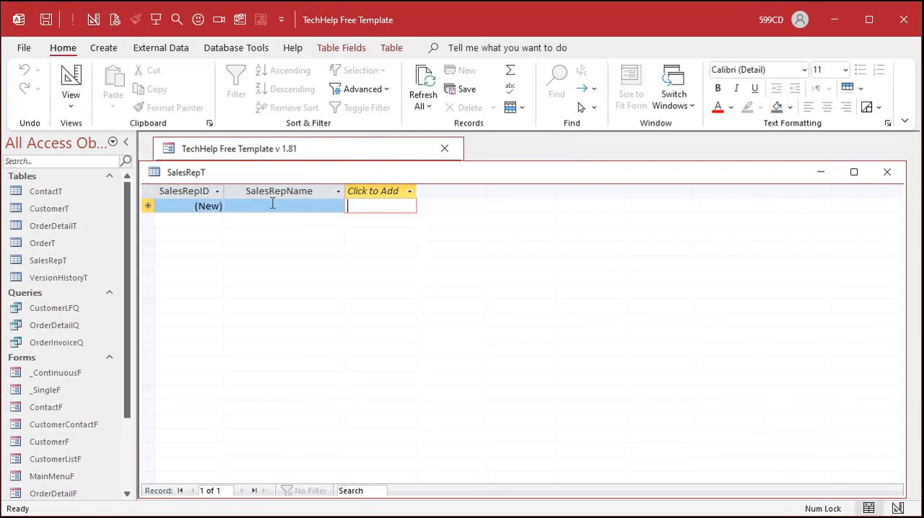
left_click(276, 205)
type("Bob")
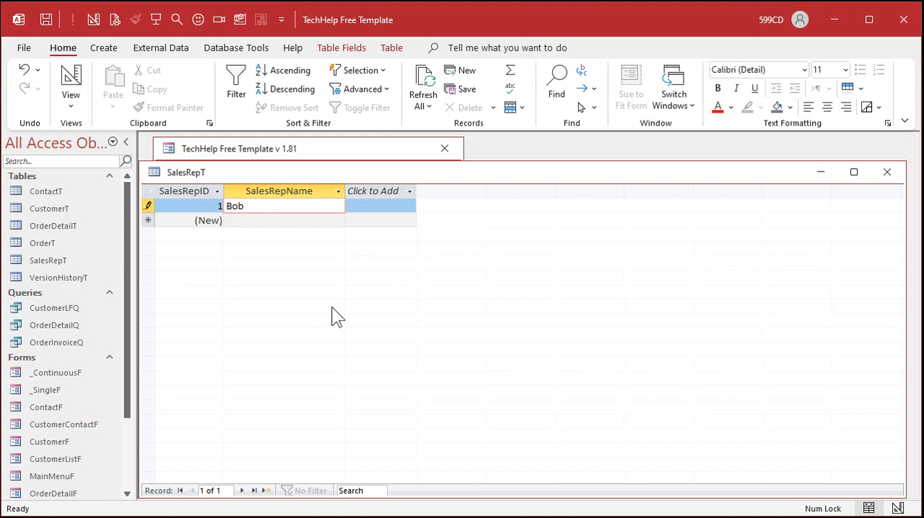
key("Tab")
key("Tab")
type("Joe")
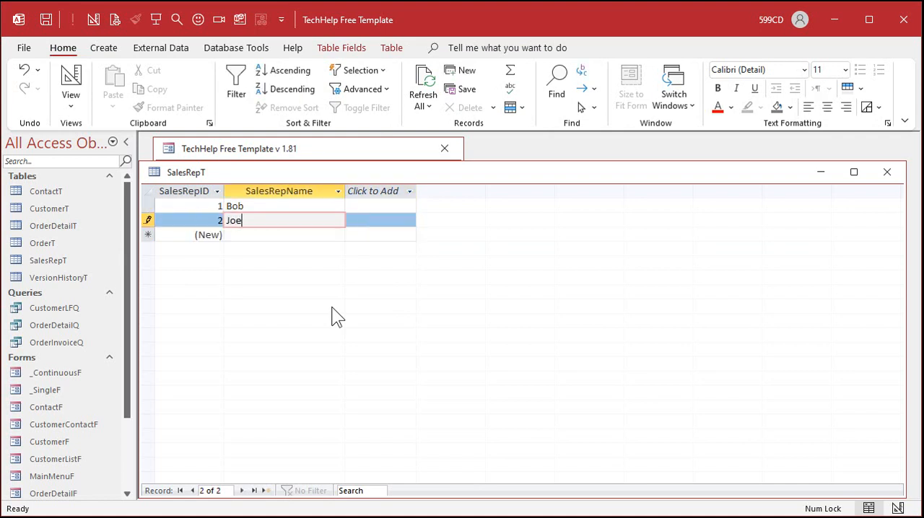
key("Tab")
key("Tab")
type("Sue")
key("Tab")
key("Tab")
type("Amy")
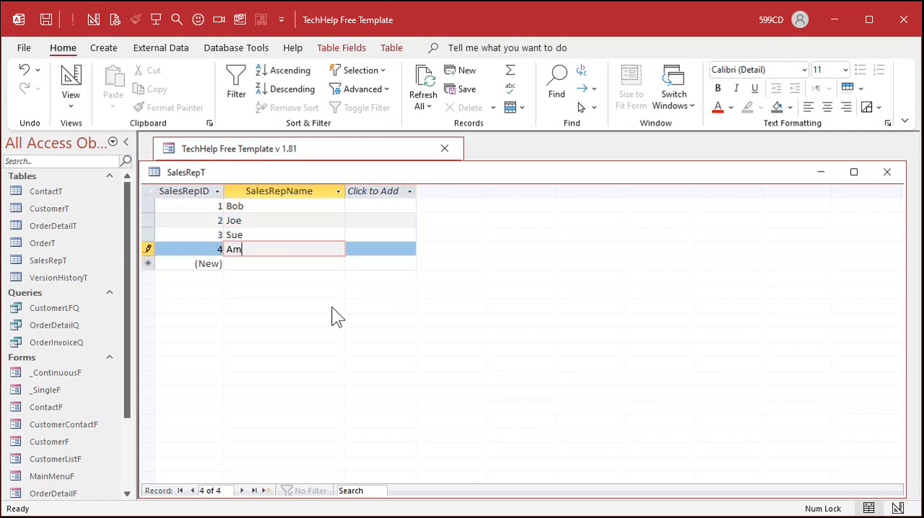
key("Tab")
key("Tab")
type("Doug")
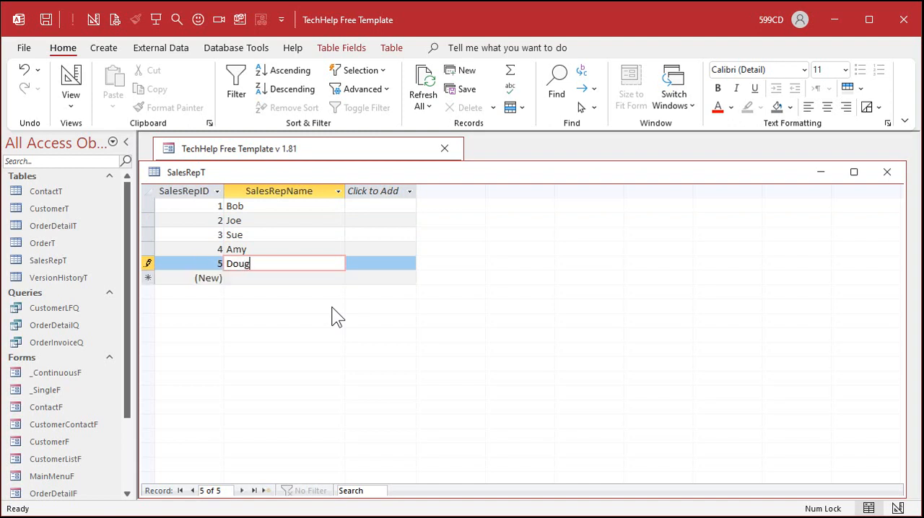
key("Tab")
key("Tab")
type("Geddy")
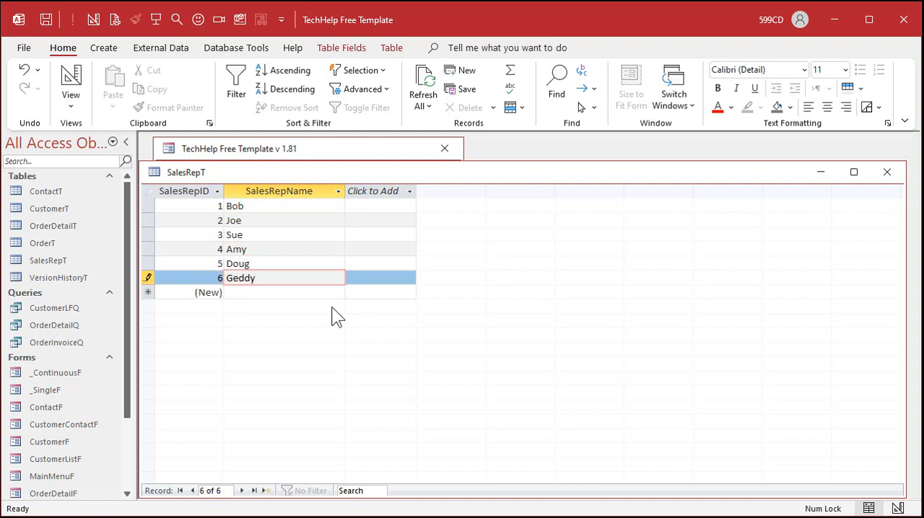
key("Tab")
key("Tab")
type("Alex")
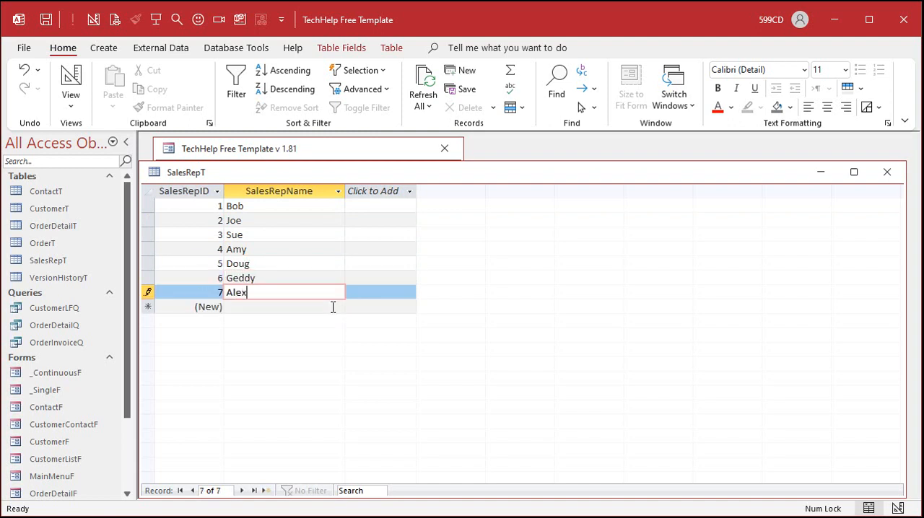
key("Tab")
key("Tab")
type("Neil")
key("Tab")
key("Tab")
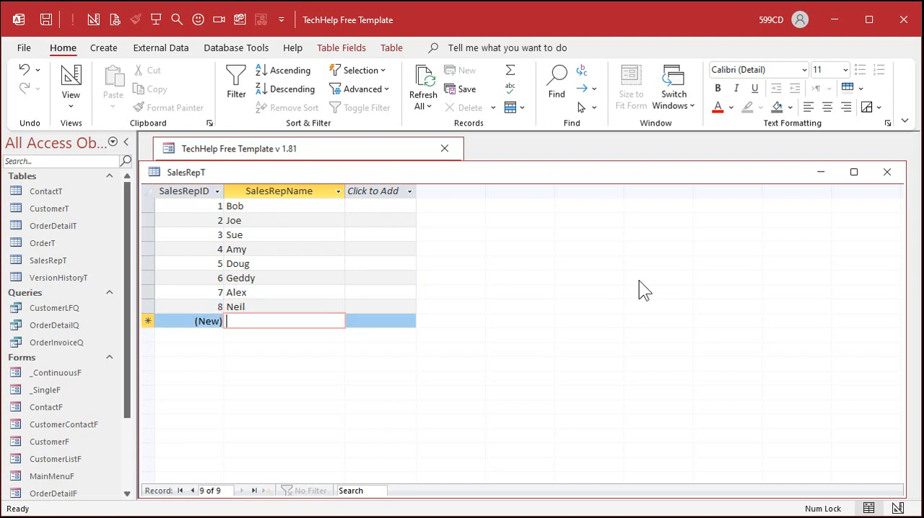
left_click(887, 172)
left_click(482, 318)
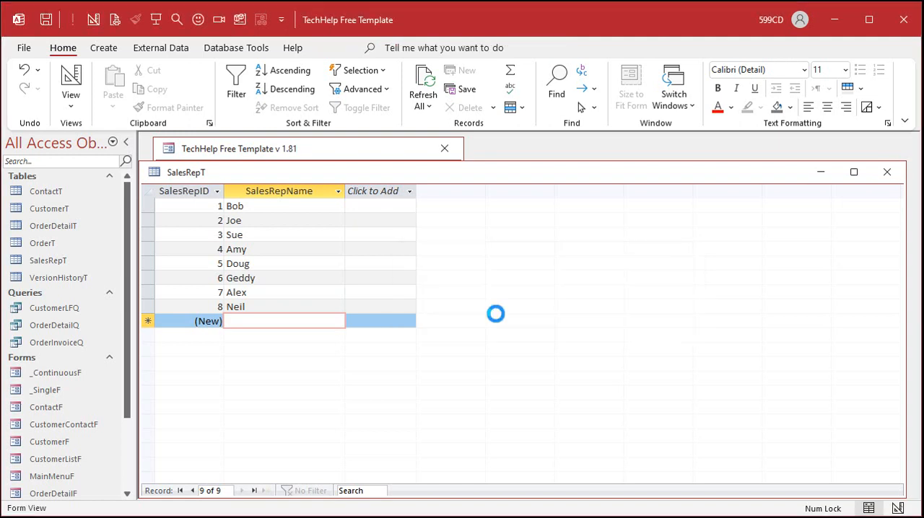
Step: Review the fields on the customer form and close it
left_click(265, 258)
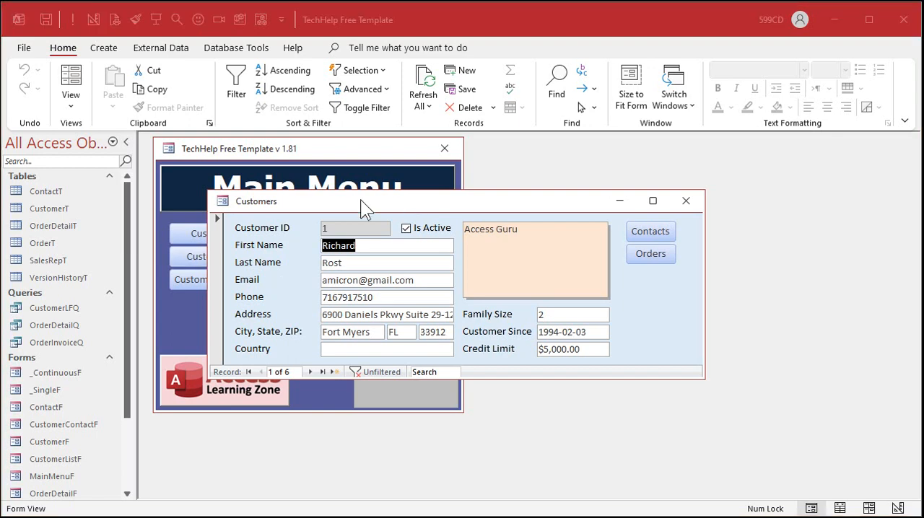
left_click(686, 200)
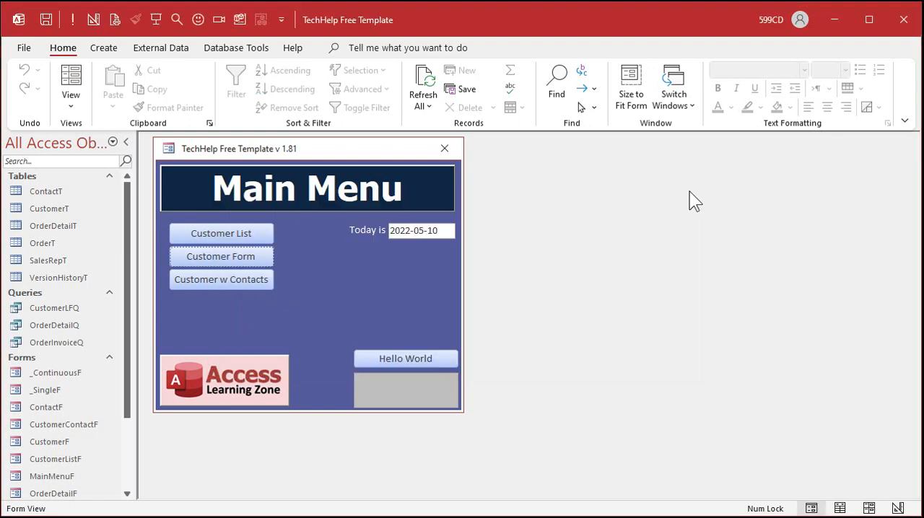
Step: Open CustomerT in design view and add a field named SalesReps after IsActive
right_click(58, 208)
left_click(101, 238)
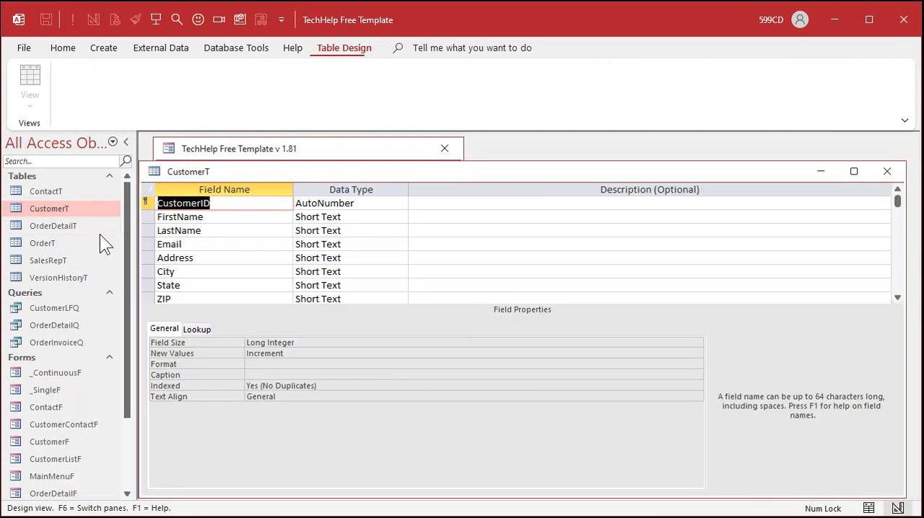
scroll(278, 229, "down", 4)
left_click(242, 243)
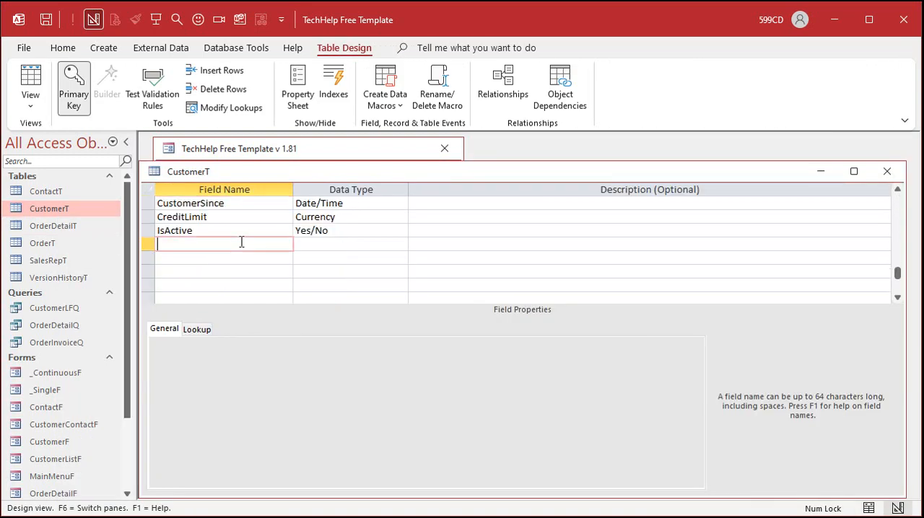
type("SalesReps")
key("Tab")
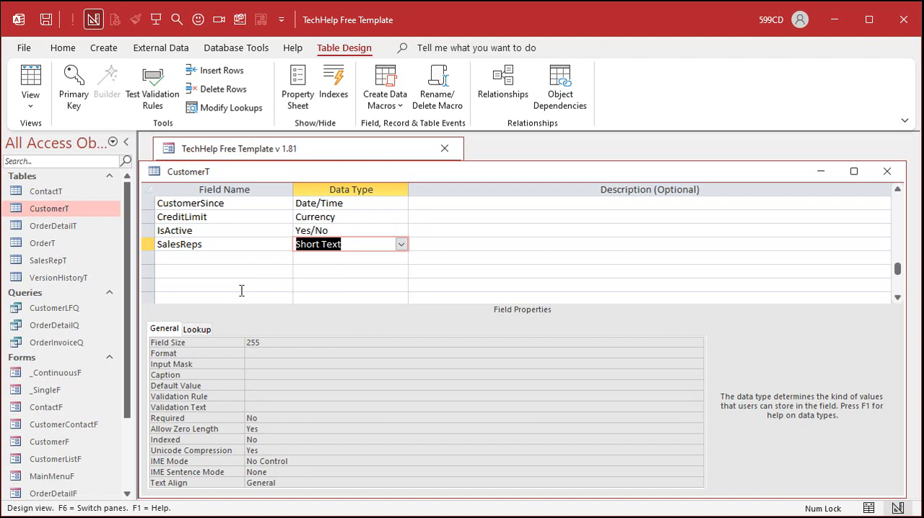
Step: Start the Lookup Wizard for the SalesReps field and have it get its values from the table SalesRepT
left_click(402, 245)
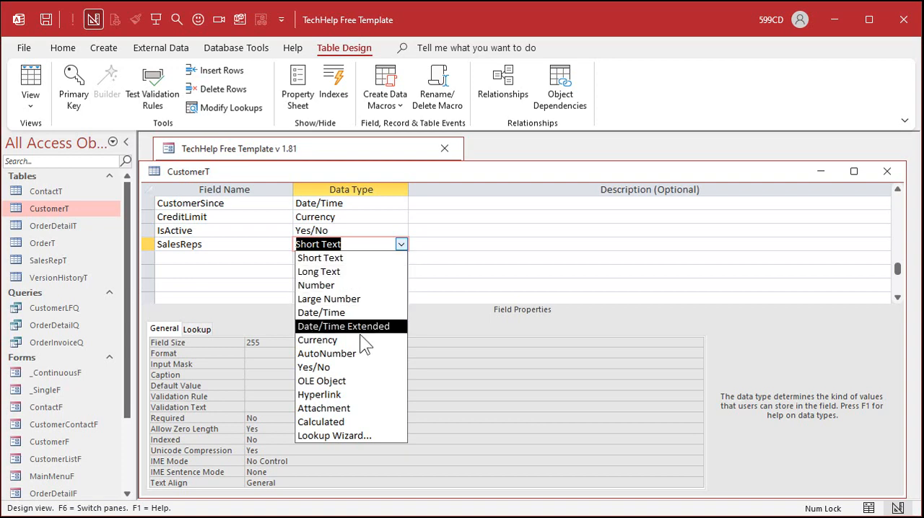
left_click(358, 435)
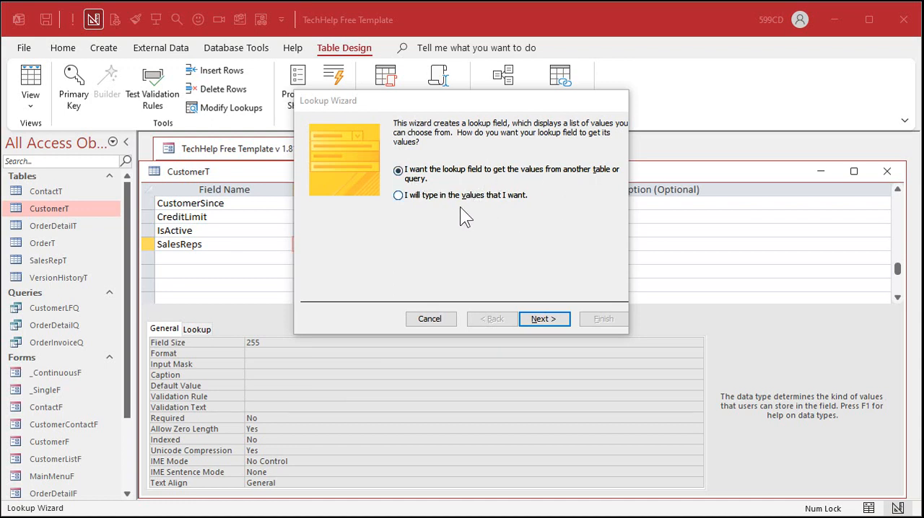
left_click(431, 196)
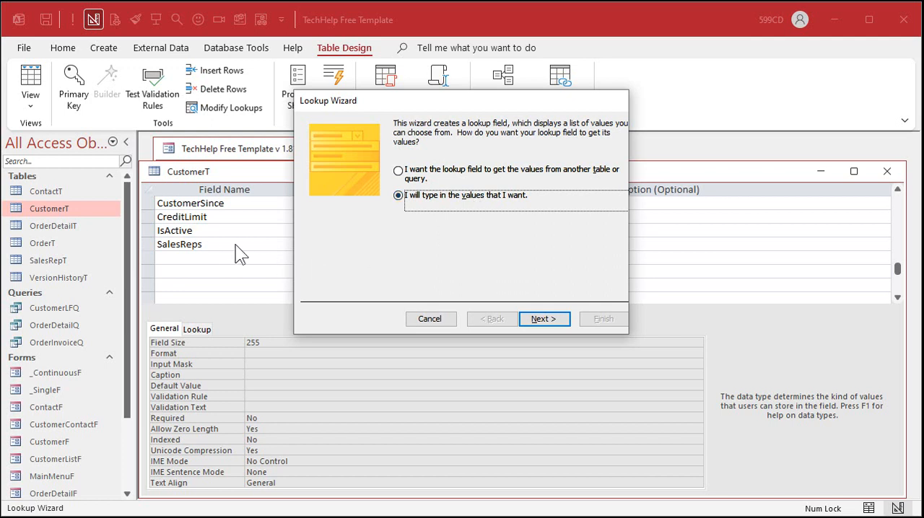
left_click(455, 173)
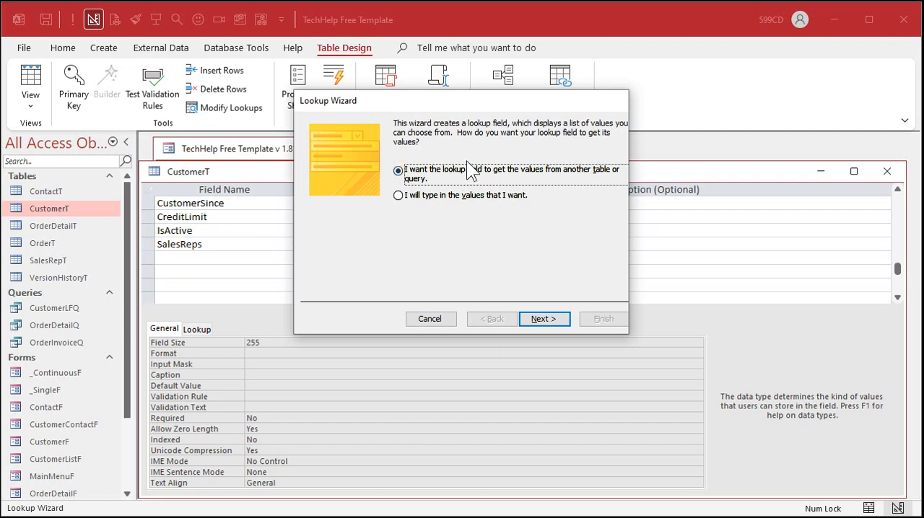
left_click(546, 319)
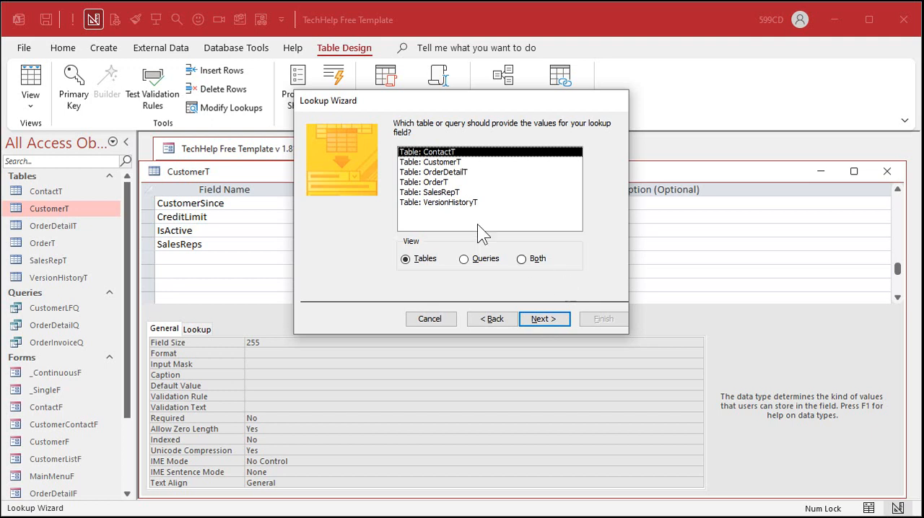
left_click(452, 193)
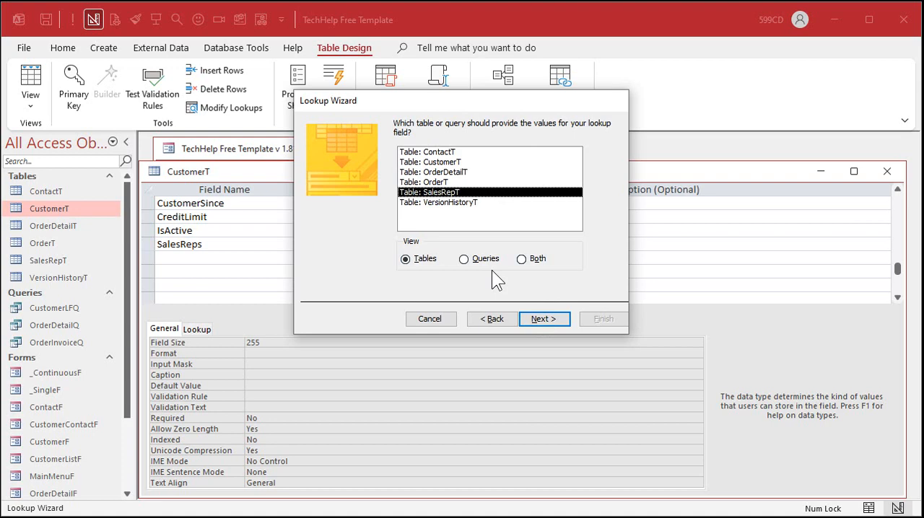
left_click(543, 319)
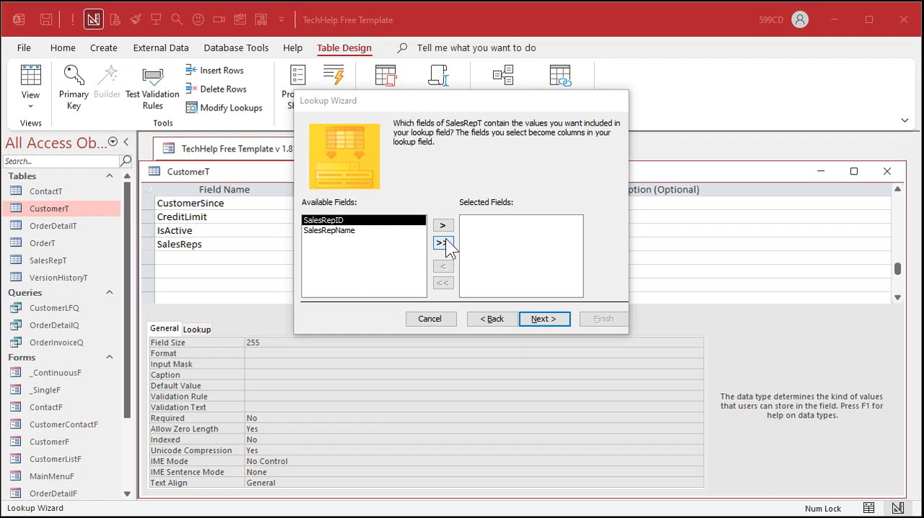
Step: Include both SalesRepID and SalesRepName as columns of the lookup field
left_click(443, 242)
left_click(514, 221)
left_click(516, 230)
left_click(517, 221)
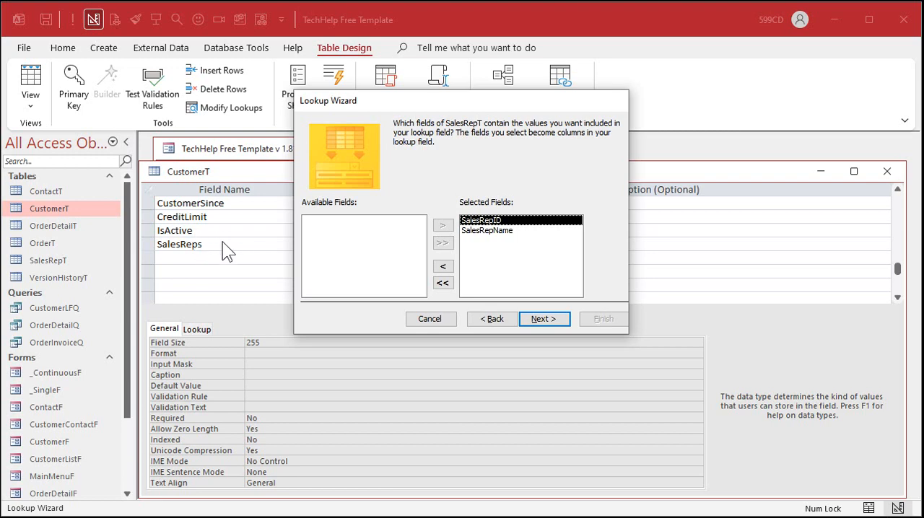
left_click(494, 231)
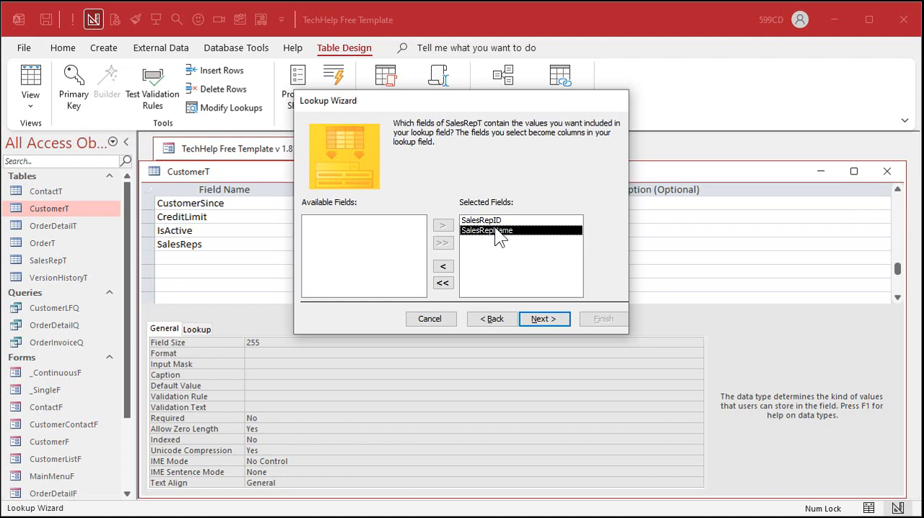
left_click(550, 318)
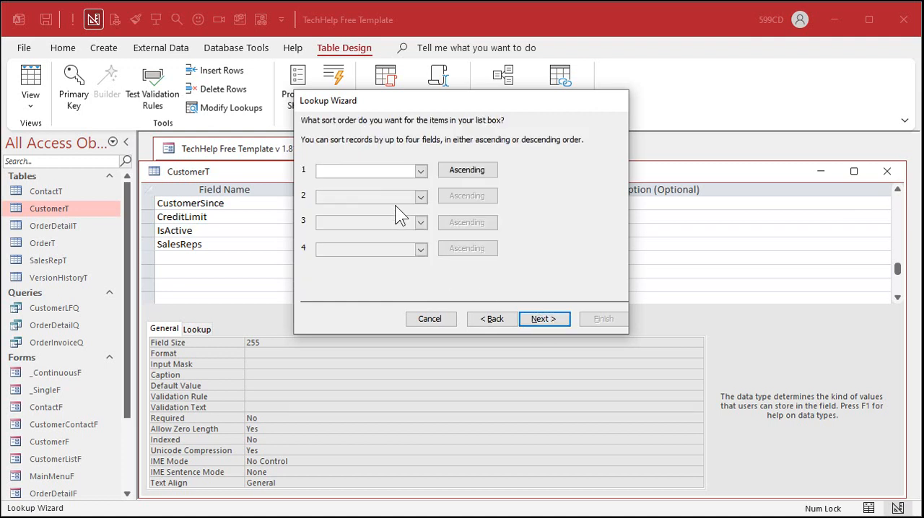
Step: Sort the lookup list by SalesRepName in ascending order
left_click(421, 171)
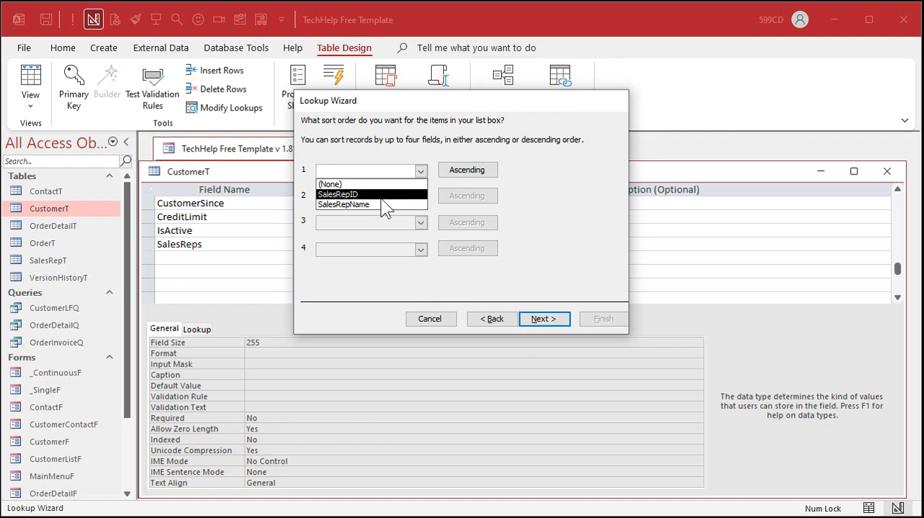
left_click(380, 204)
left_click(541, 319)
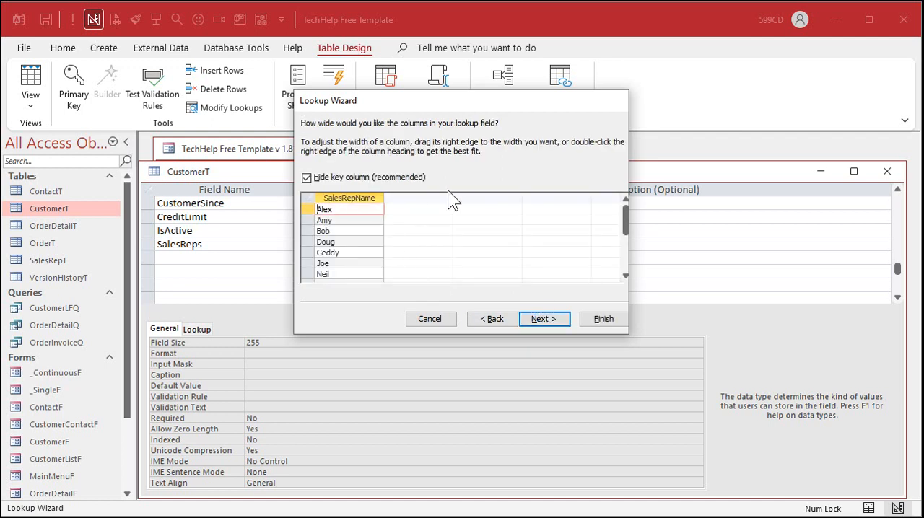
Step: Show the lookup's SalesRepID key column and hide it again
left_click(307, 178)
left_click(342, 201)
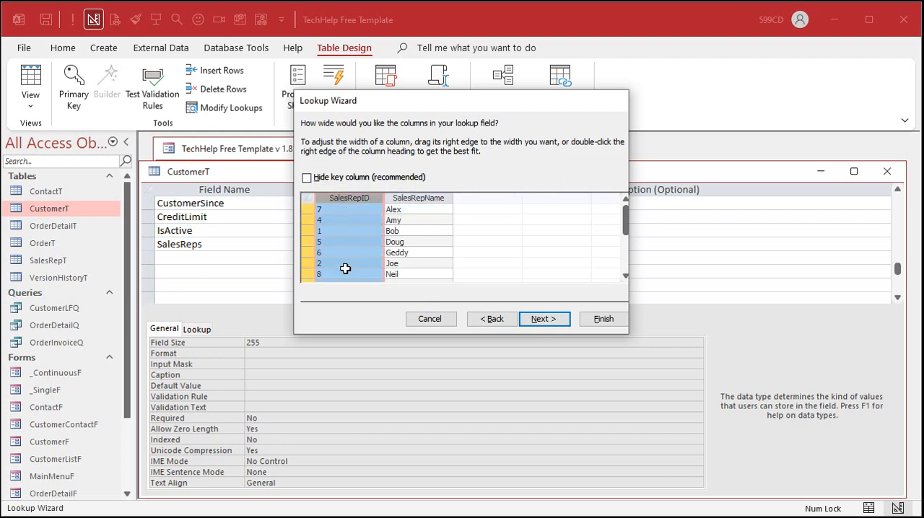
left_click(307, 179)
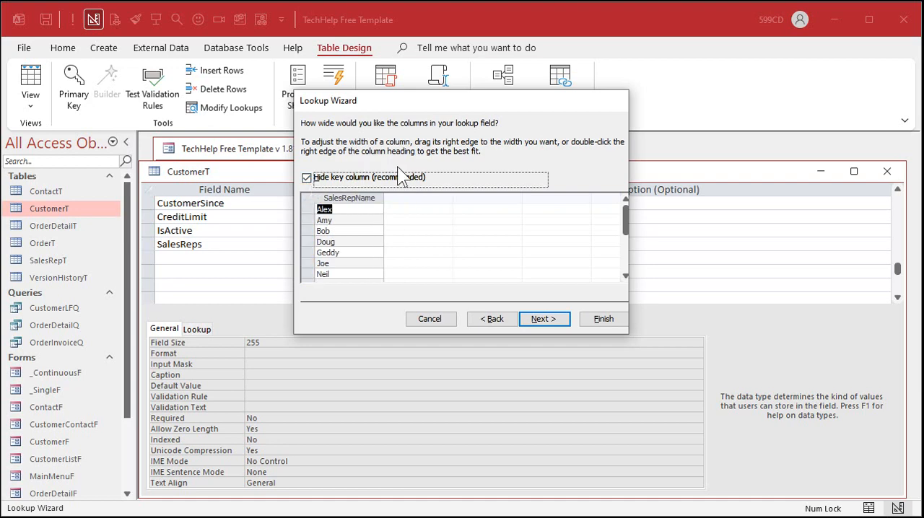
Step: Keep the label SalesReps, leave data integrity off, allow multiple values, and finish the Lookup Wizard by saving the table
left_click(543, 320)
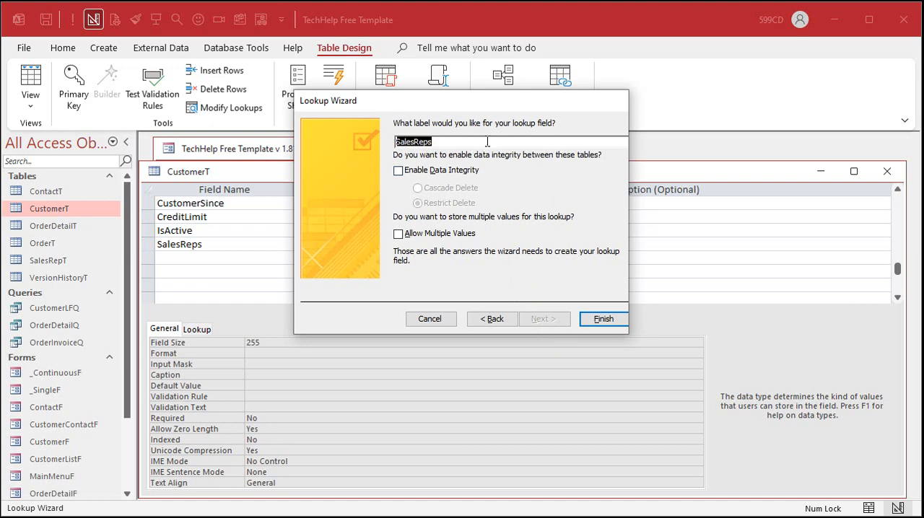
left_click(454, 170)
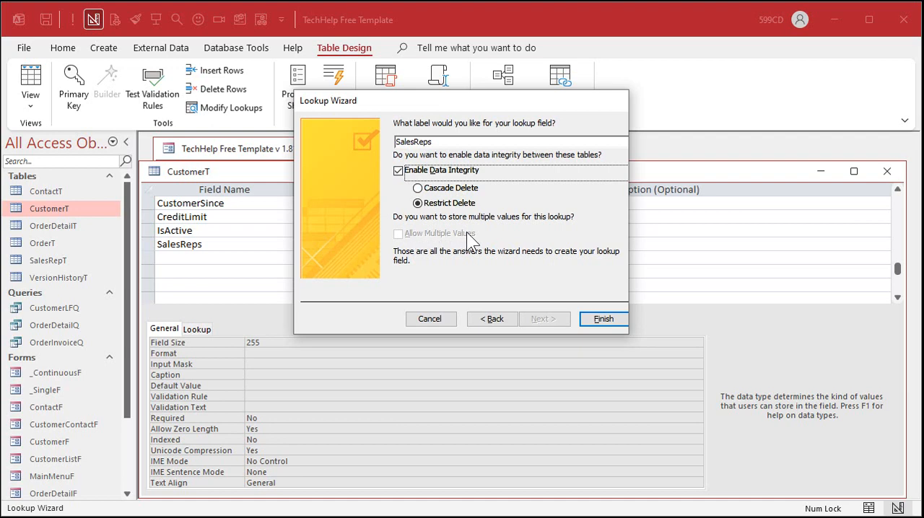
left_click(445, 172)
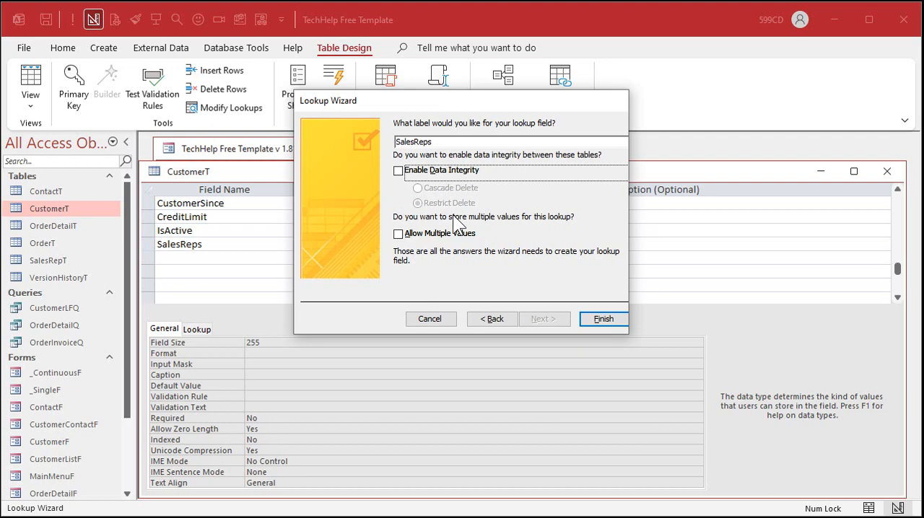
left_click(400, 234)
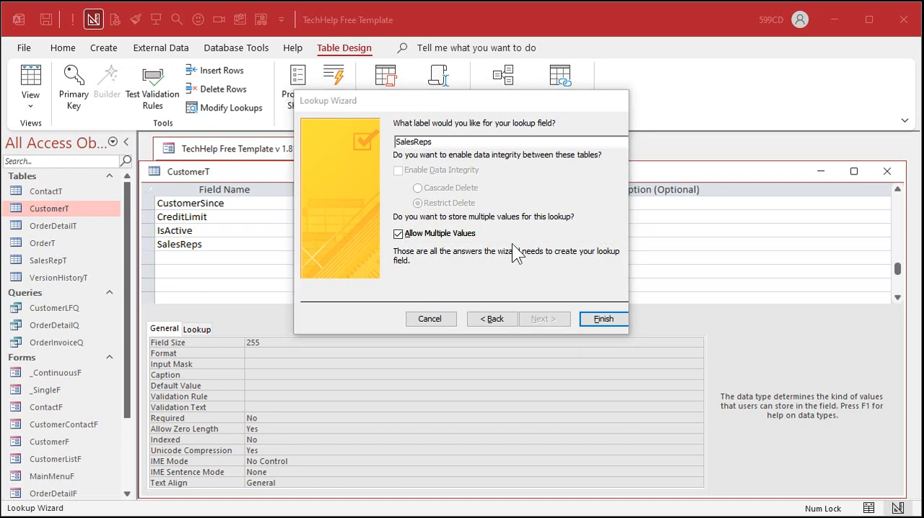
left_click(596, 321)
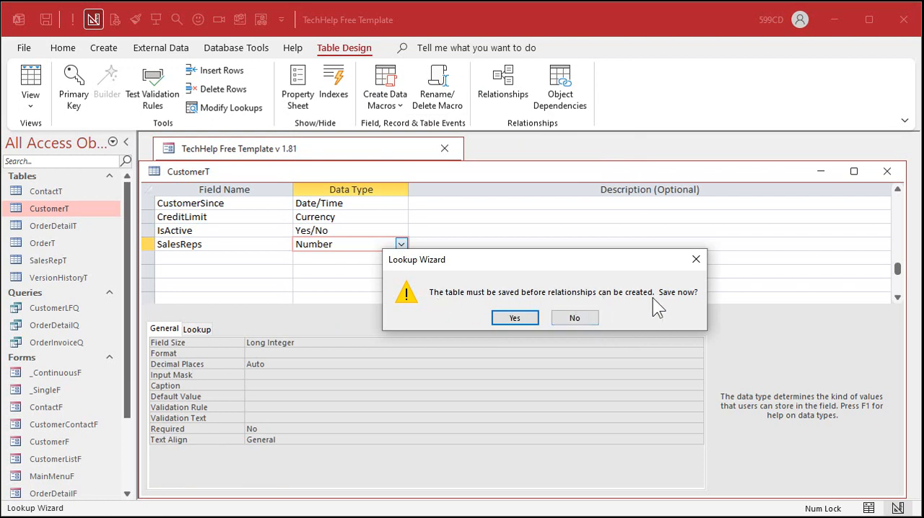
left_click(524, 317)
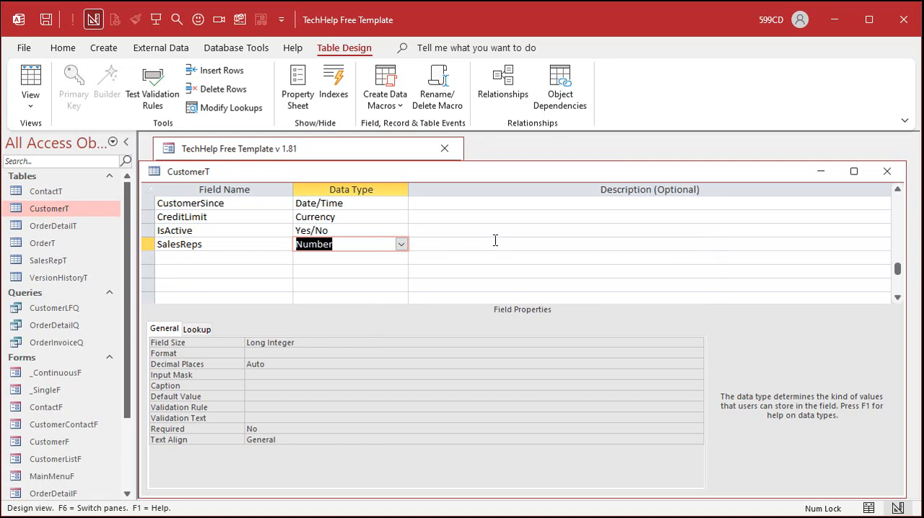
Step: Open the database relationships and examine how SalesReps and SalesReps.Value in CustomerT link to SalesRepT, closing the diagram when done
left_click(234, 244)
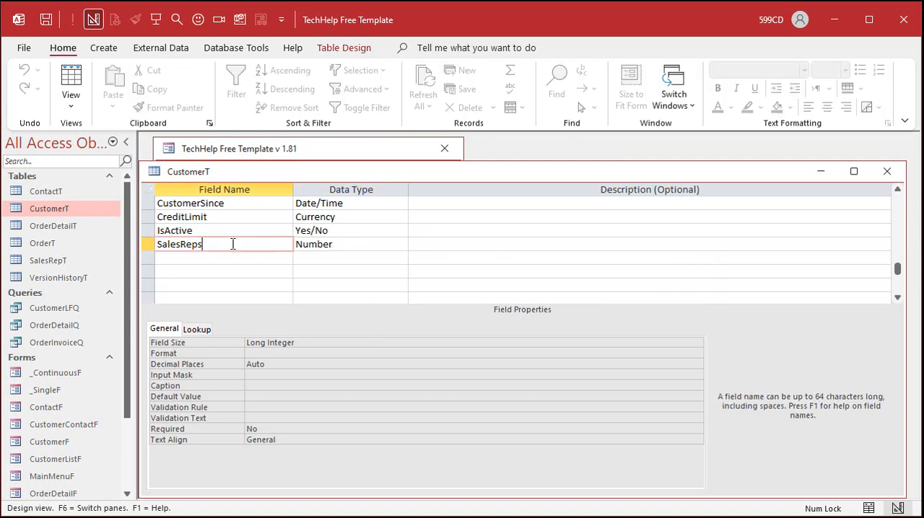
left_click(251, 51)
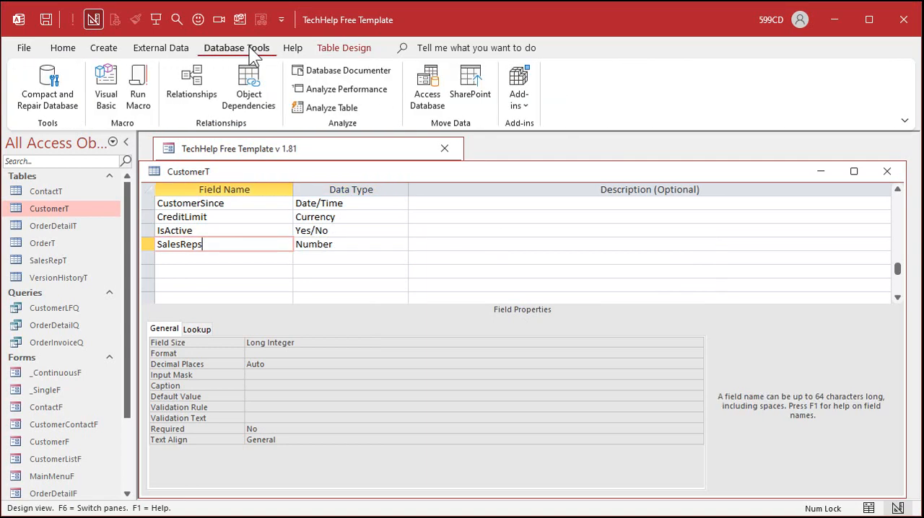
left_click(189, 93)
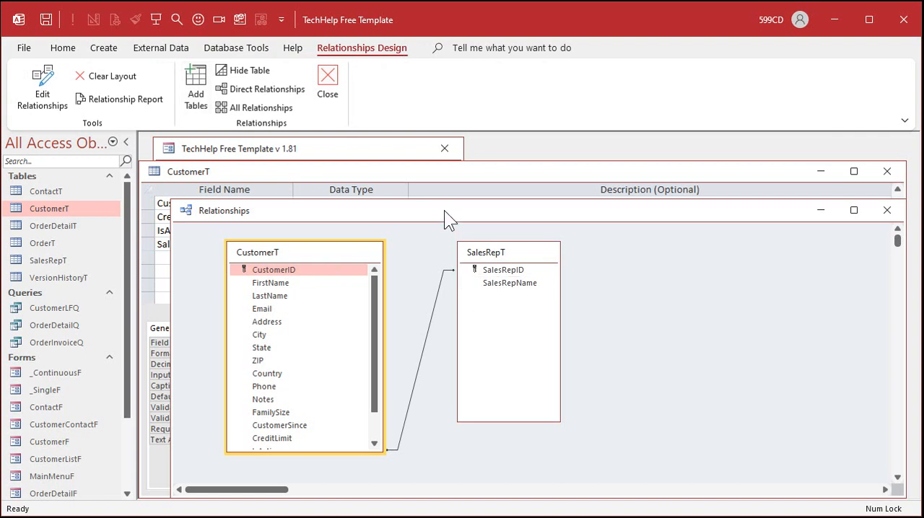
left_click_drag(444, 210, 445, 151)
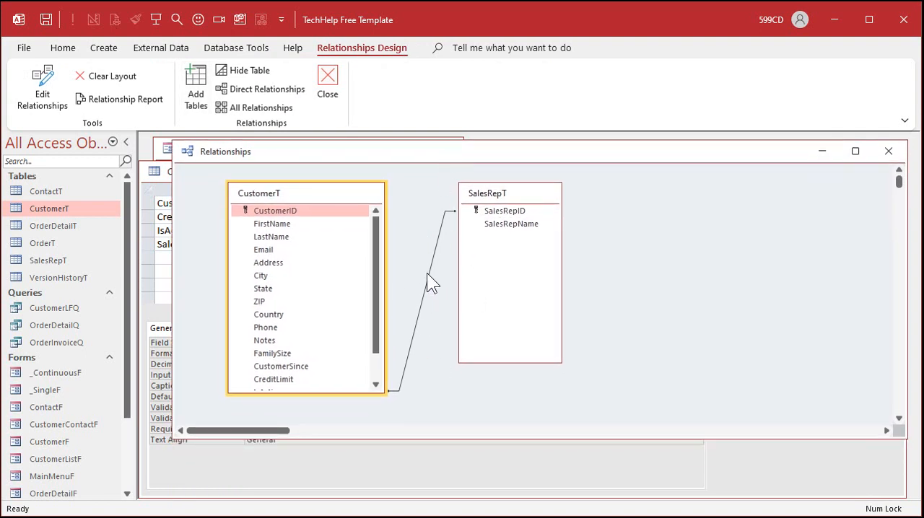
left_click_drag(374, 259, 376, 301)
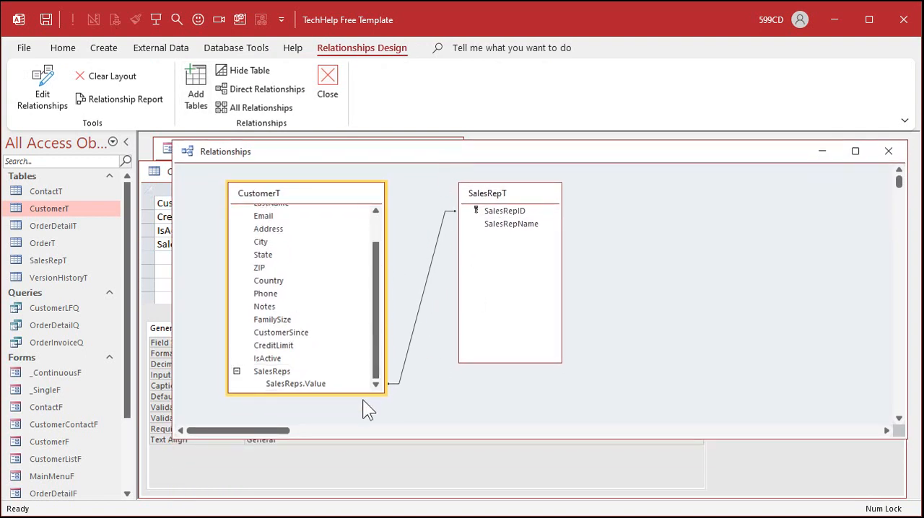
left_click(323, 384)
left_click(302, 369)
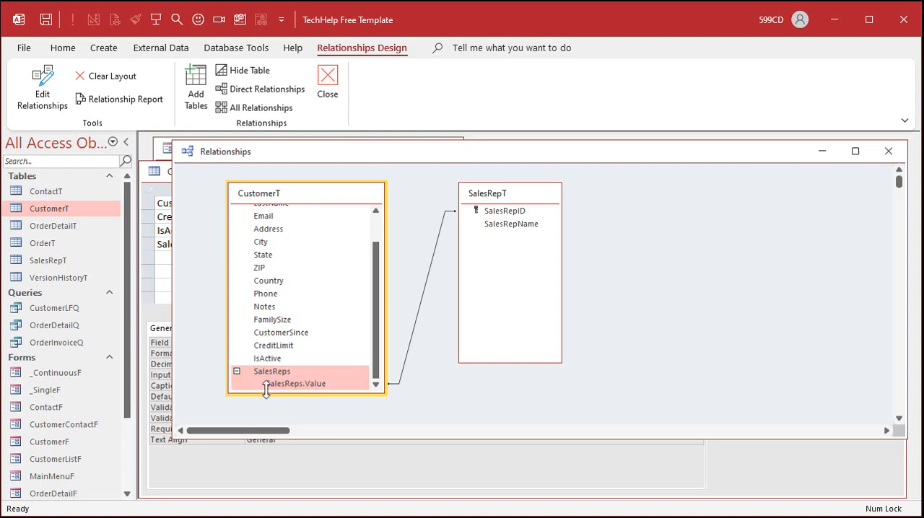
left_click(320, 383)
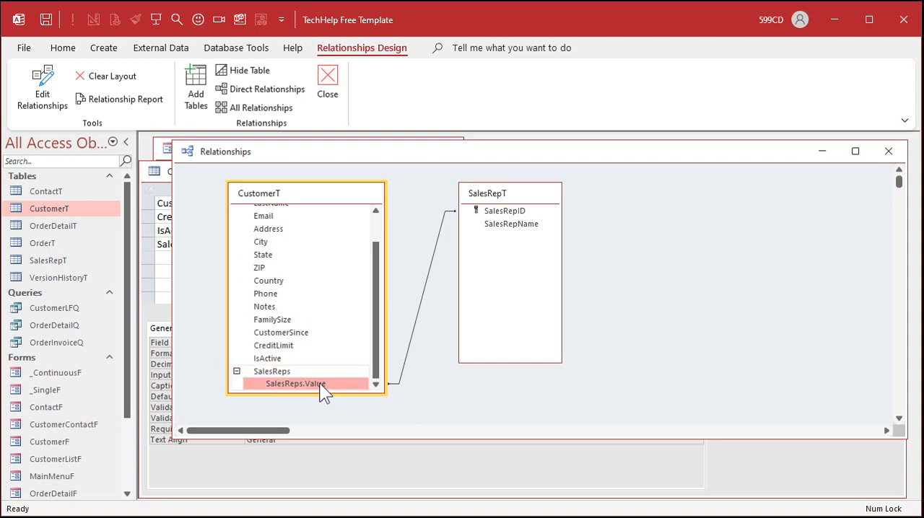
left_click(306, 369)
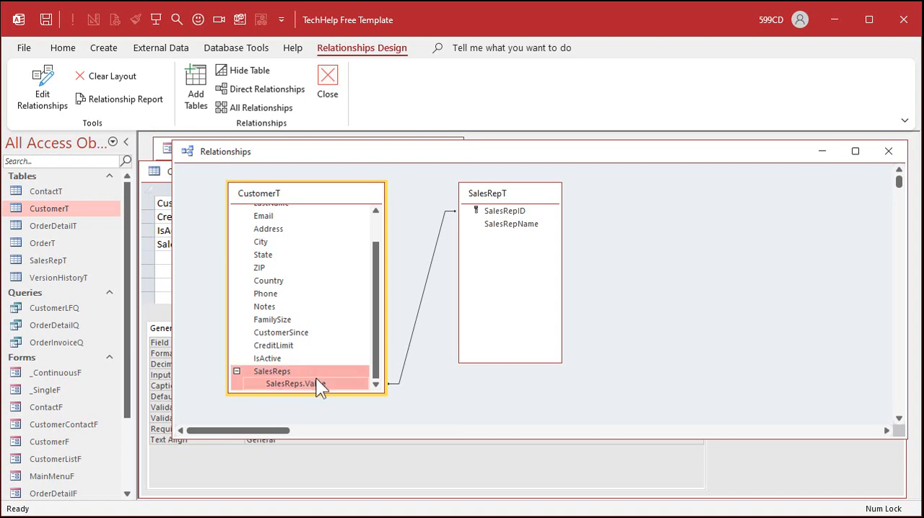
left_click(316, 382)
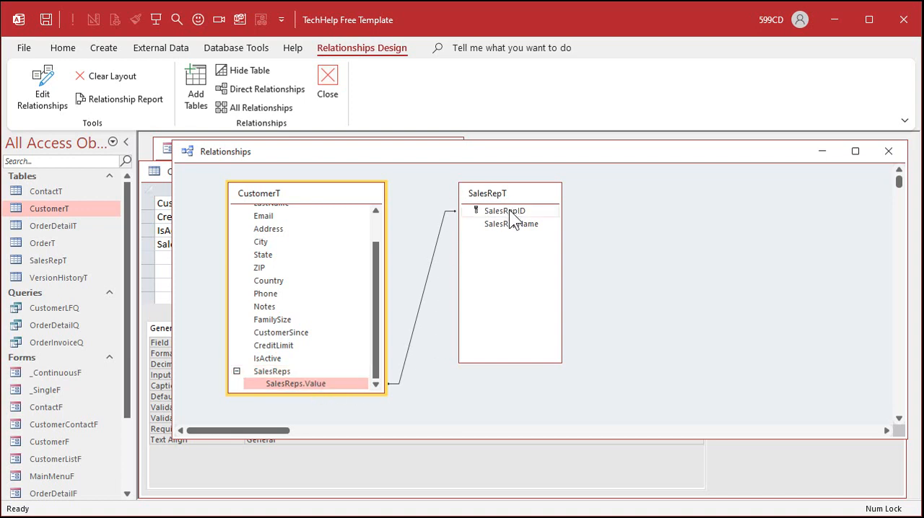
left_click(513, 215)
left_click(287, 368)
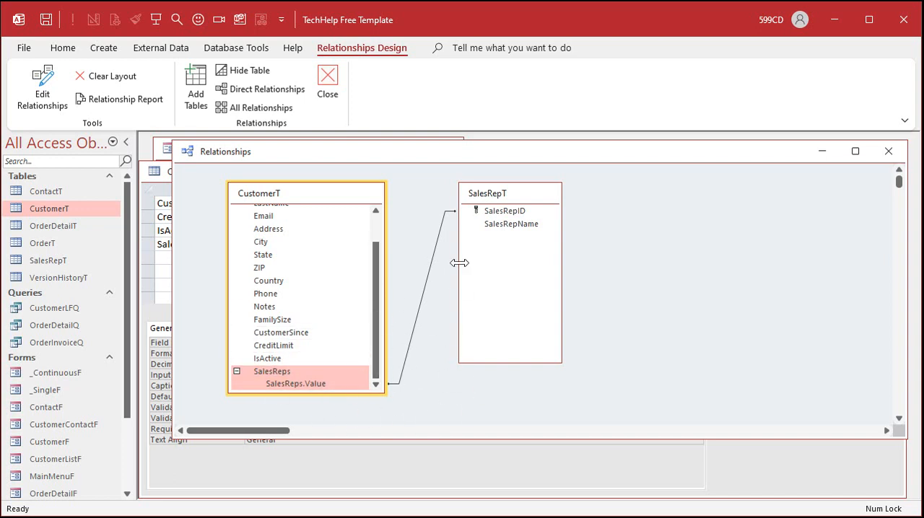
left_click(888, 151)
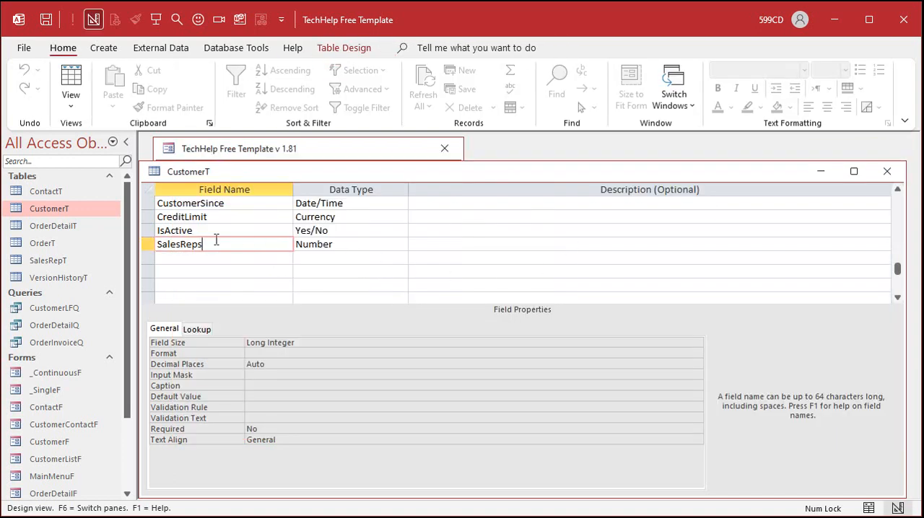
Step: Review the SalesReps field's data type, field size and lookup properties, including its row source, and close CustomerT
left_click(351, 245)
left_click(308, 345)
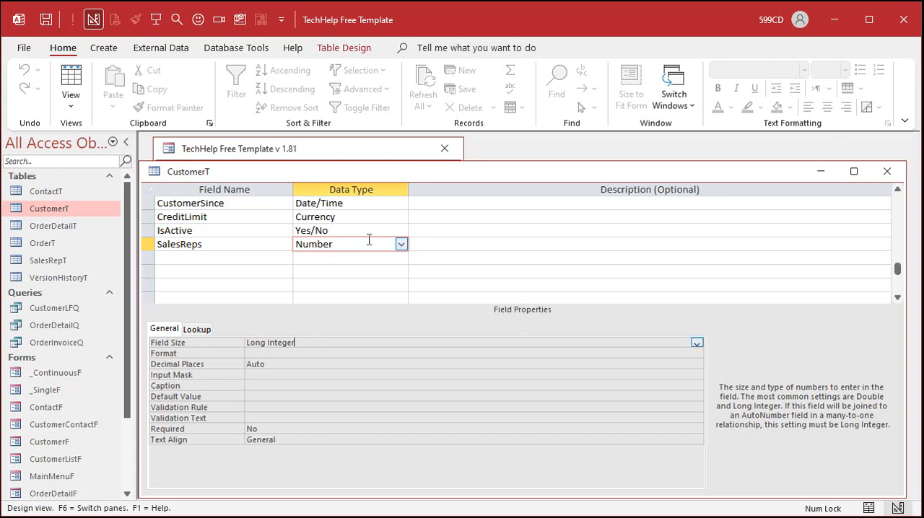
left_click(196, 329)
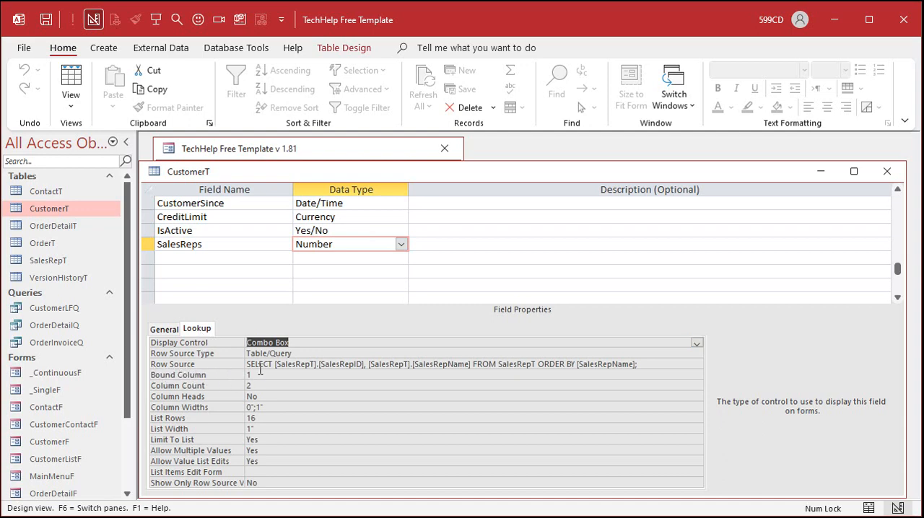
left_click(342, 364)
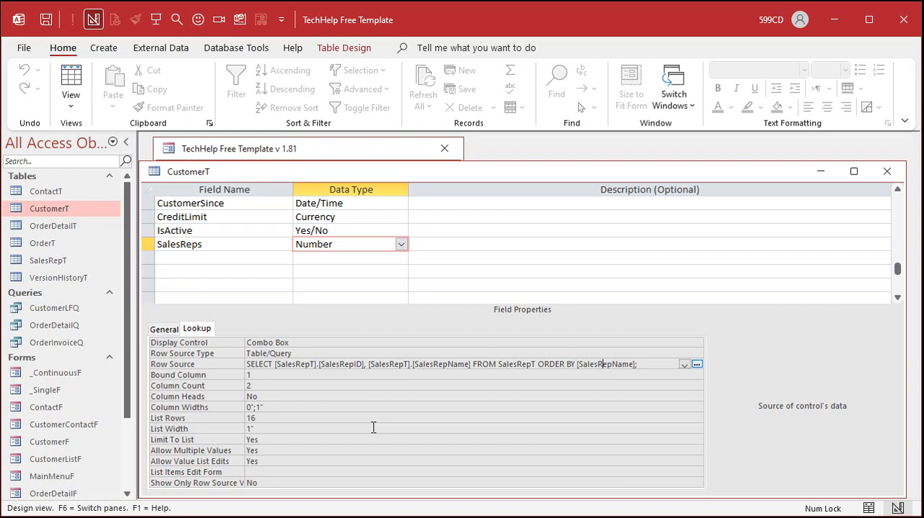
left_click(887, 171)
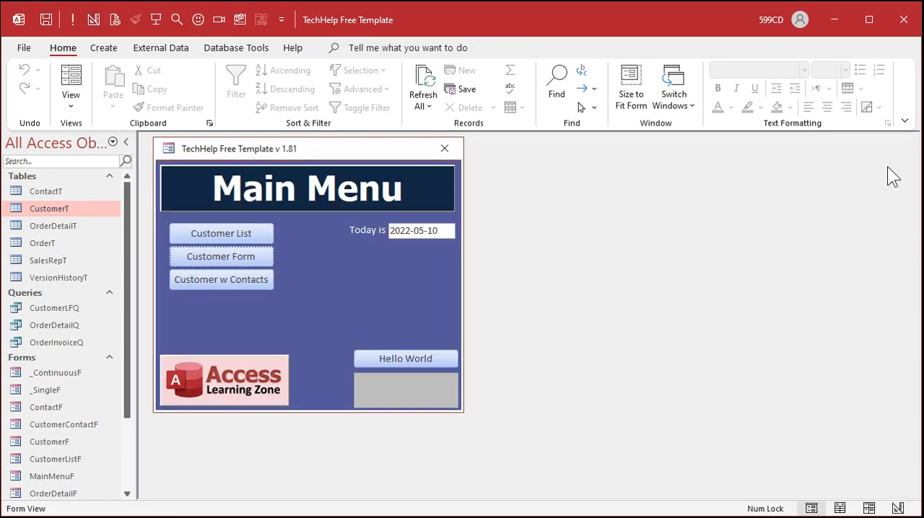
Step: Open the customer form in design view, enlarge its window and extend the Detail section to make room below Country
left_click(241, 256)
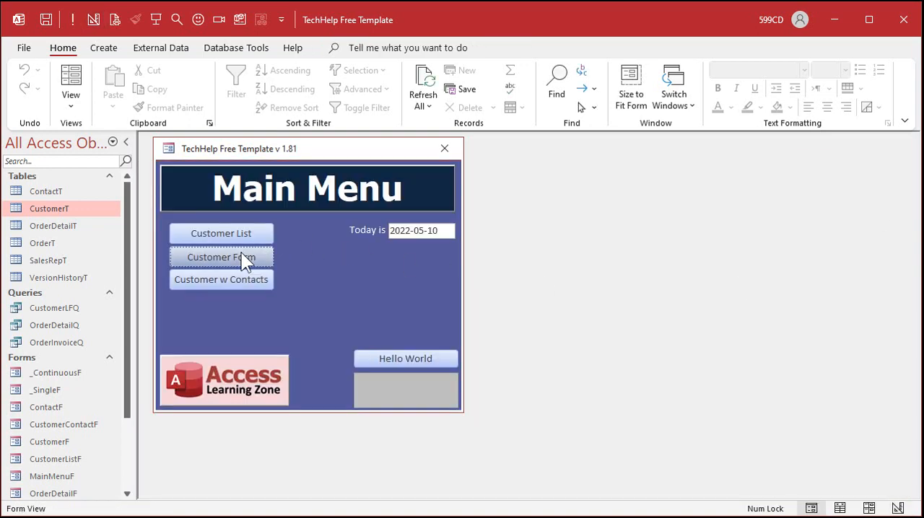
right_click(455, 202)
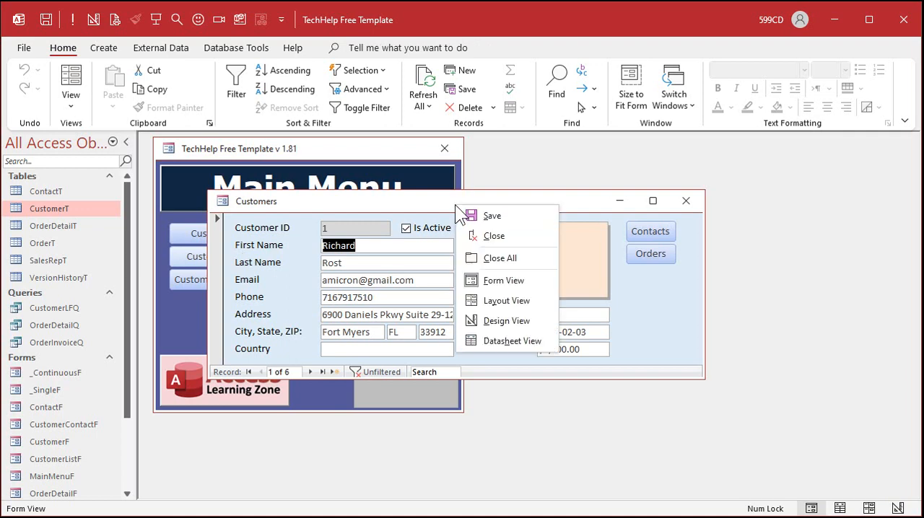
left_click(513, 322)
left_click_drag(428, 202, 381, 152)
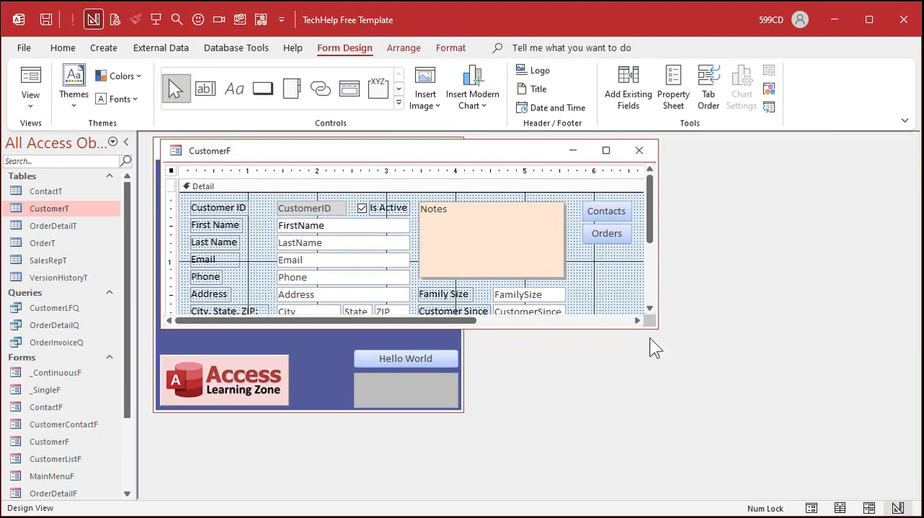
left_click_drag(655, 326, 756, 458)
left_click_drag(351, 346, 359, 392)
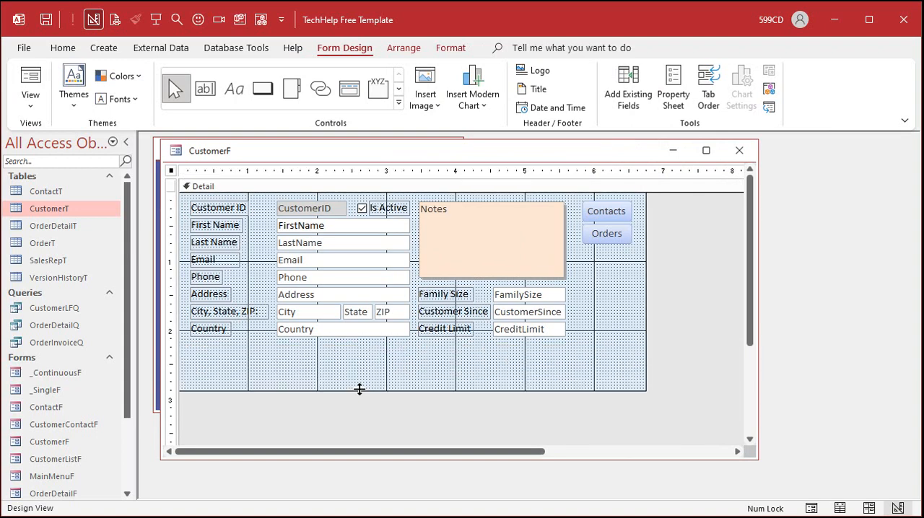
Step: Add the existing SalesReps field to the customer form below the Country field
left_click(622, 97)
left_click(676, 405)
left_click(661, 394)
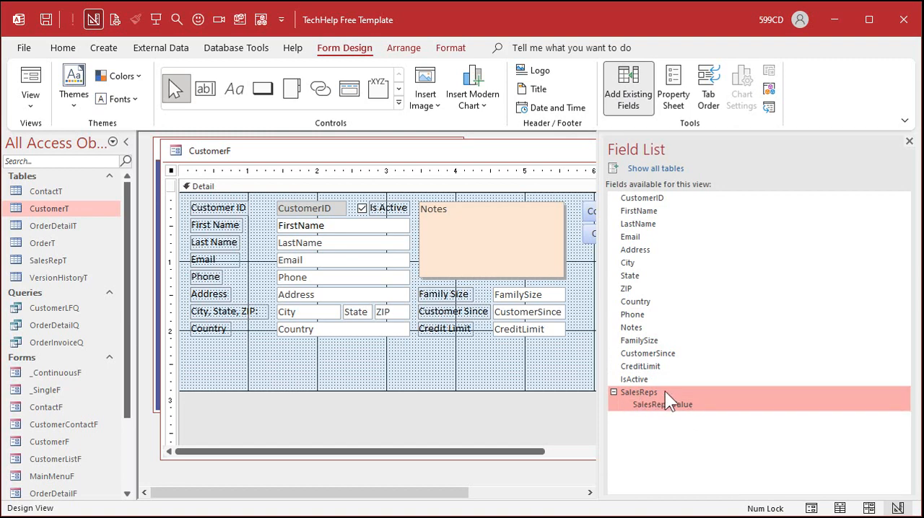
left_click_drag(668, 390, 279, 344)
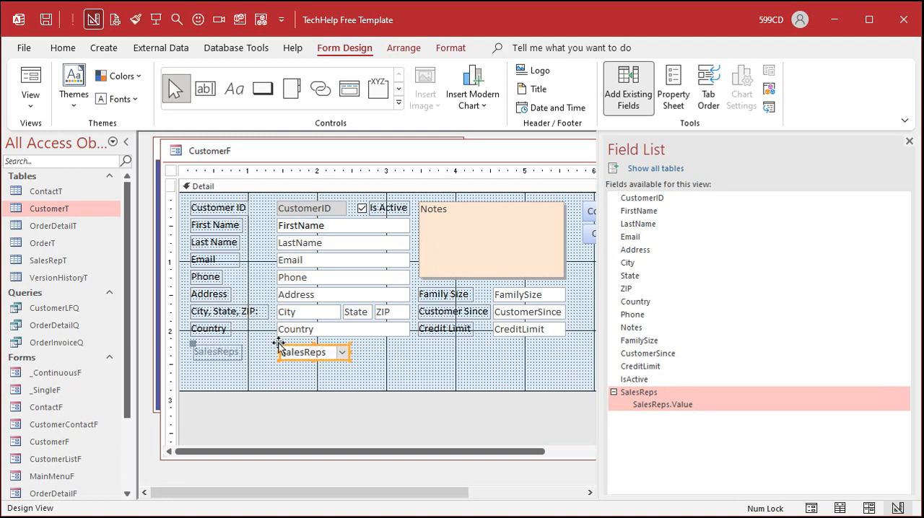
Step: Copy the Country field's formatting onto the SalesReps control and align the combo box and its label directly beneath Country
left_click(218, 353)
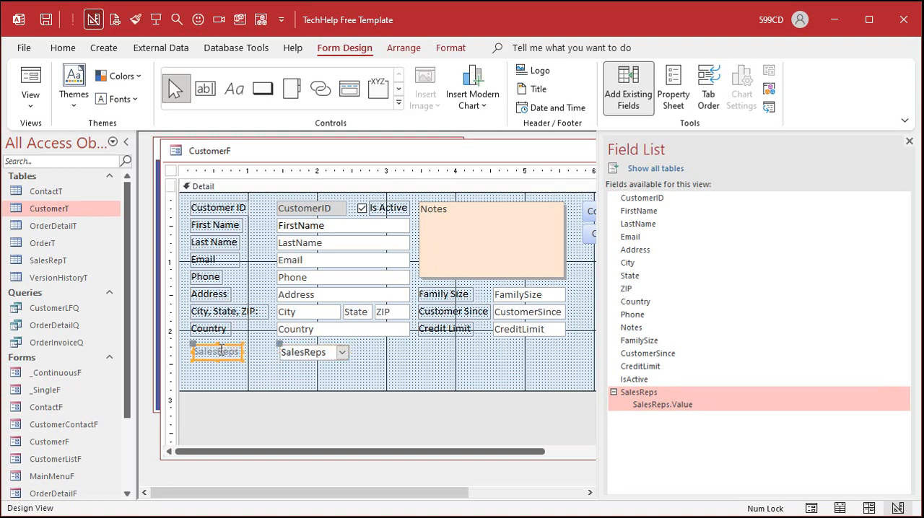
left_click(275, 353)
left_click(287, 357)
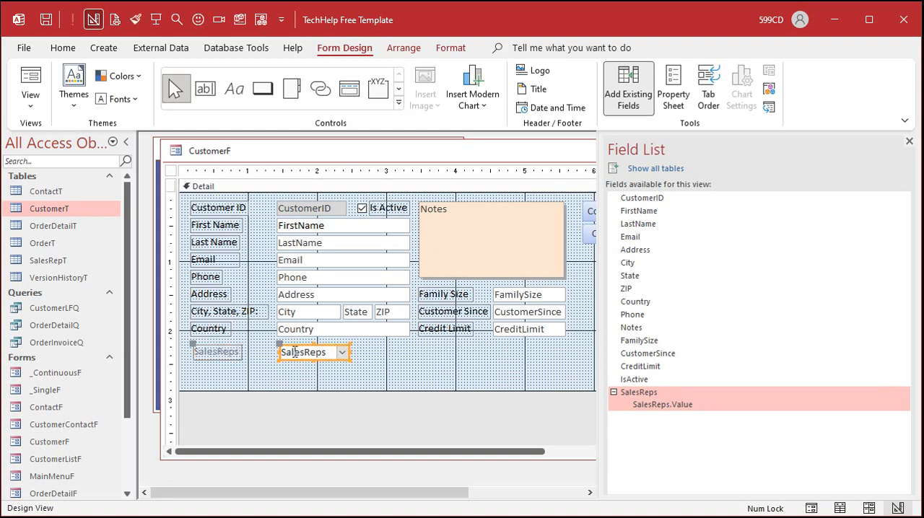
left_click(313, 383)
left_click(294, 329)
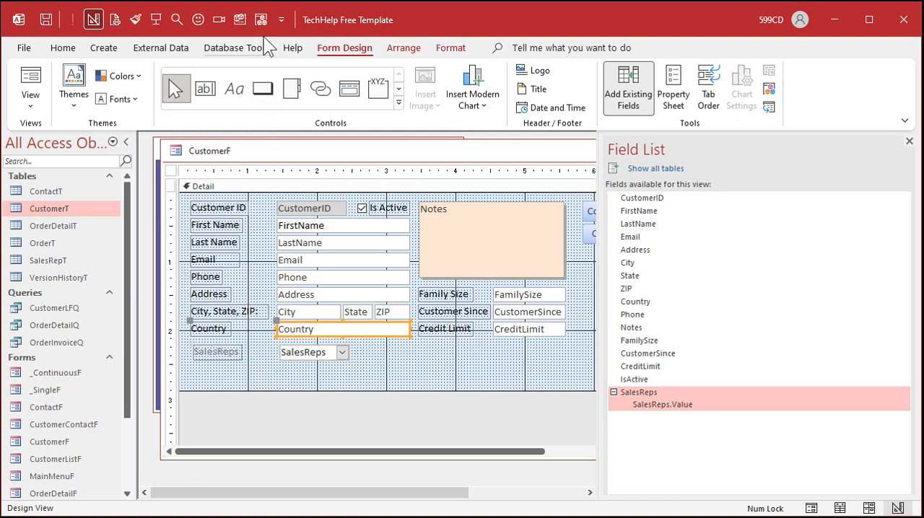
left_click(136, 19)
left_click(217, 352)
left_click(225, 350)
left_click_drag(220, 347, 217, 341)
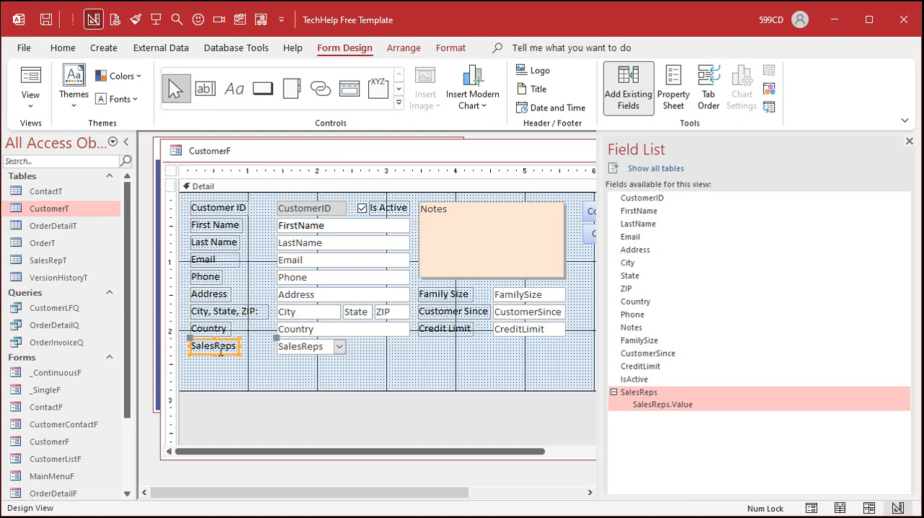
Step: Widen the SalesReps combo box to match the Country field and change its label to Sales Reps
left_click(310, 346)
left_click_drag(347, 345, 411, 352)
left_click(232, 345)
left_click(215, 346)
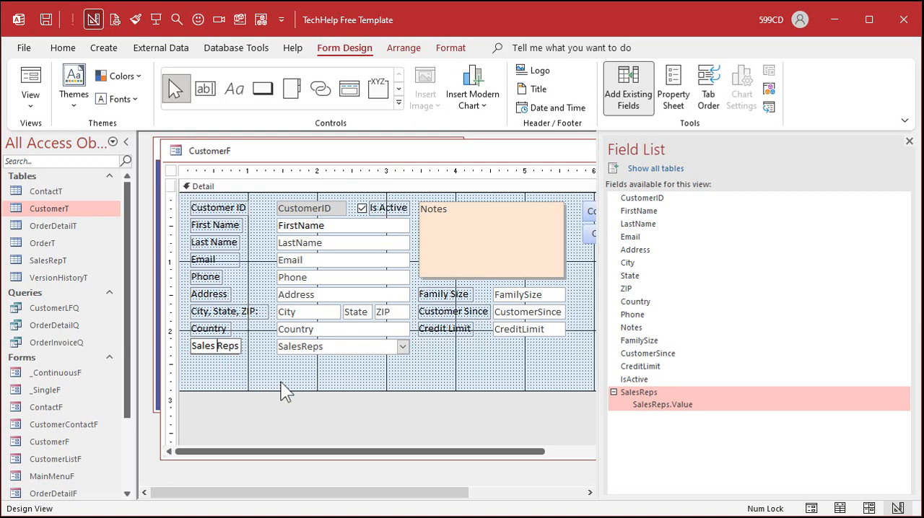
Step: Shorten the form's Detail section to about 2.5 inches so it ends just below the Sales Reps row
left_click(298, 384)
left_click_drag(301, 391, 312, 364)
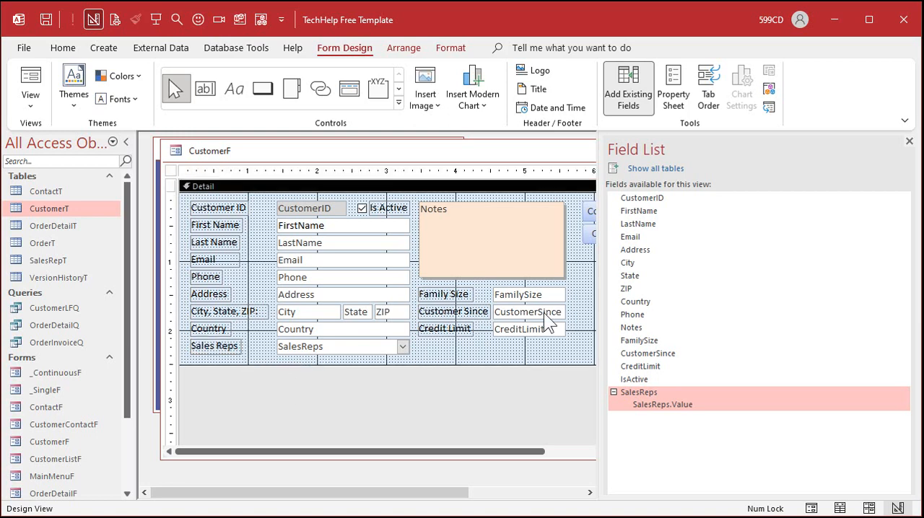
Step: Hide the field list, narrow the customer form's window to fit its contents, and save and close the form
left_click(909, 141)
left_click_drag(756, 266, 657, 281)
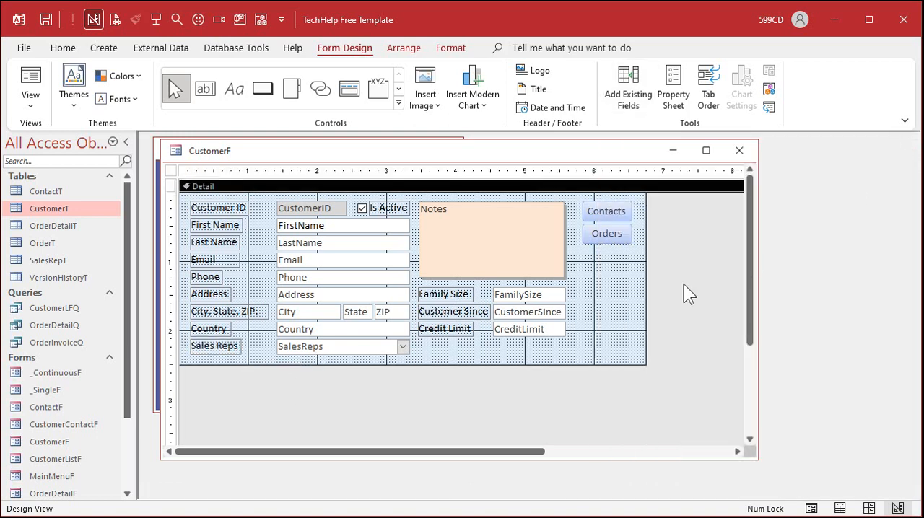
left_click(637, 149)
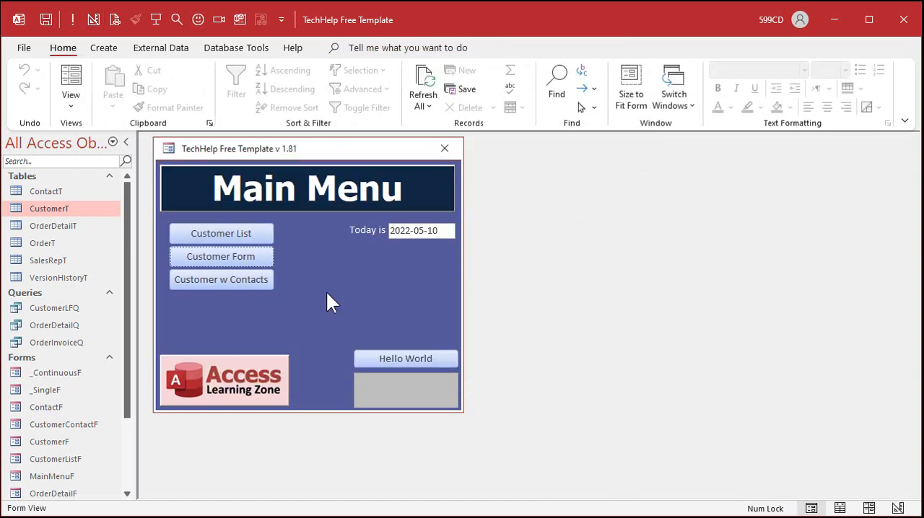
Step: Open the customer form from the main menu and assign the first, fifth and seventh listed sales reps to the first customer
left_click(219, 258)
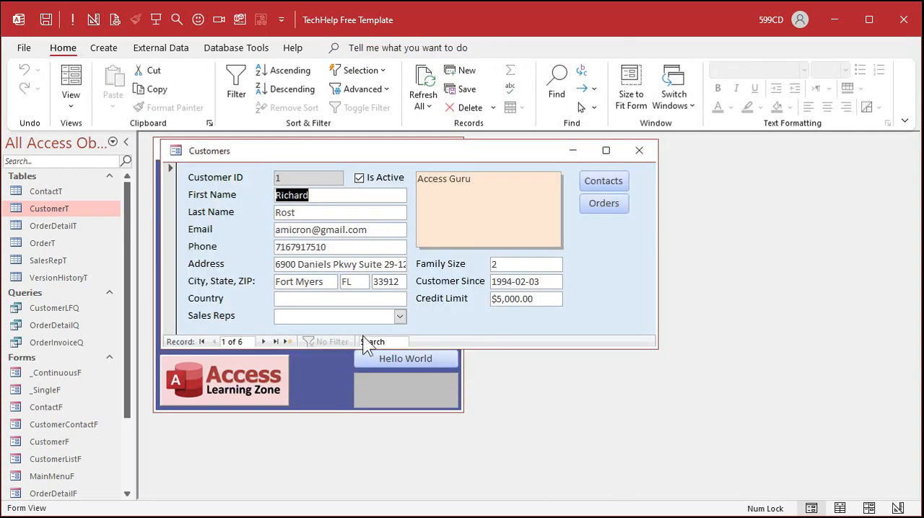
left_click(399, 316)
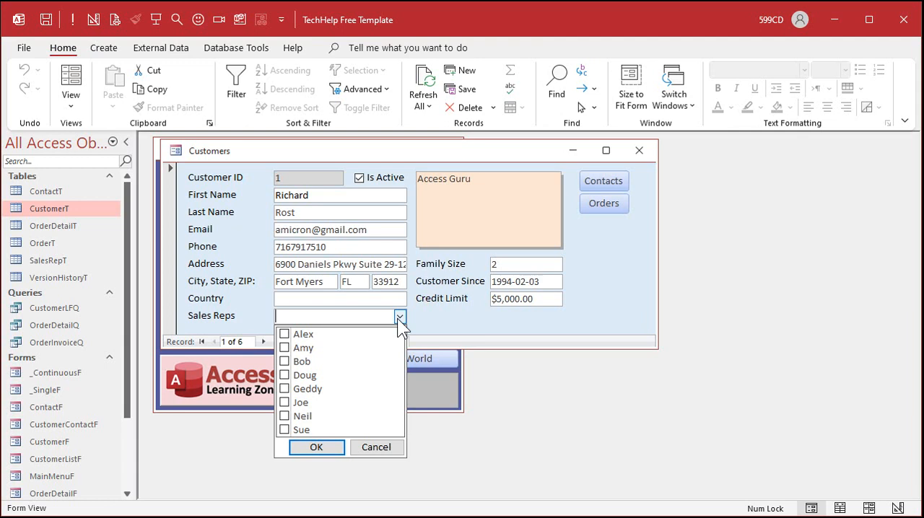
left_click(284, 390)
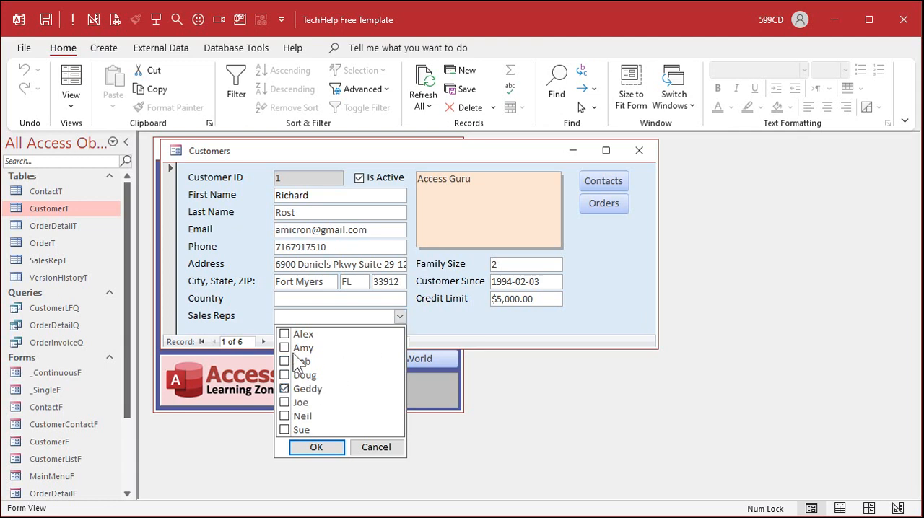
left_click(285, 333)
left_click(285, 417)
left_click(334, 448)
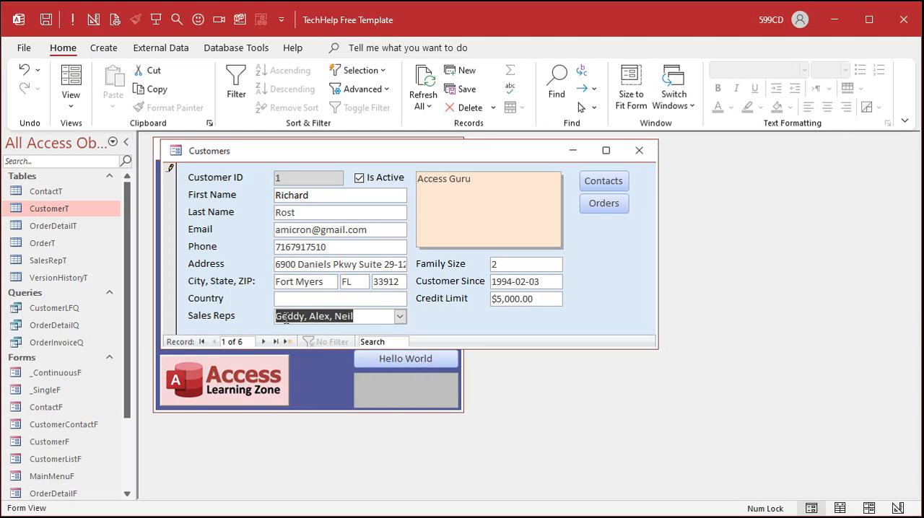
Step: Review the first customer's checked sales reps in the Sales Reps list and close the customer form
left_click(369, 316)
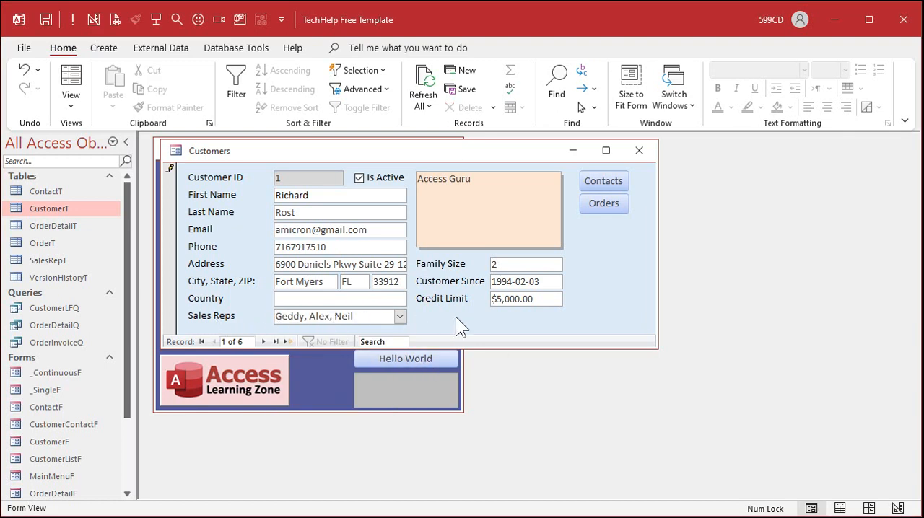
left_click(400, 316)
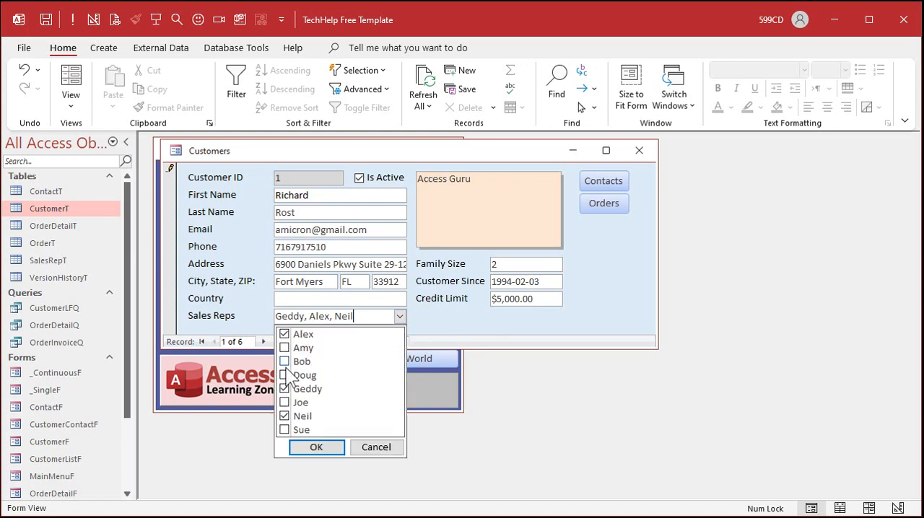
left_click(318, 447)
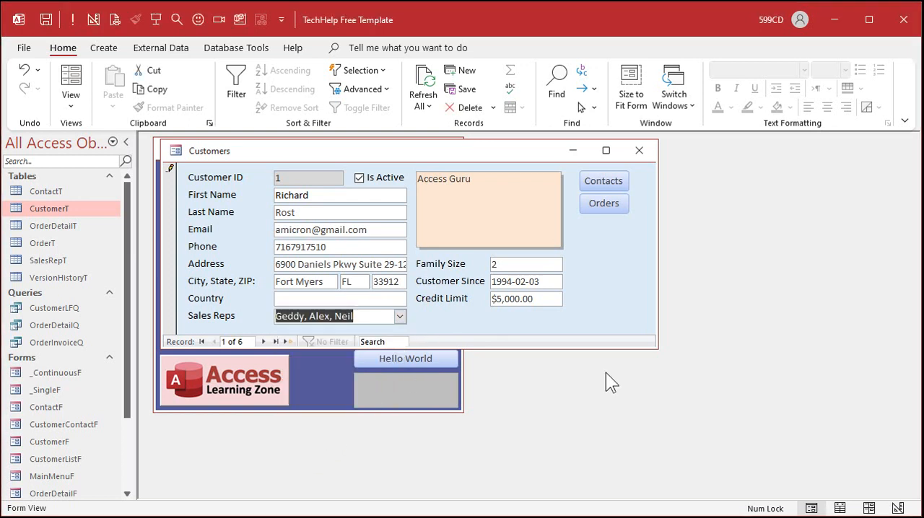
left_click(640, 152)
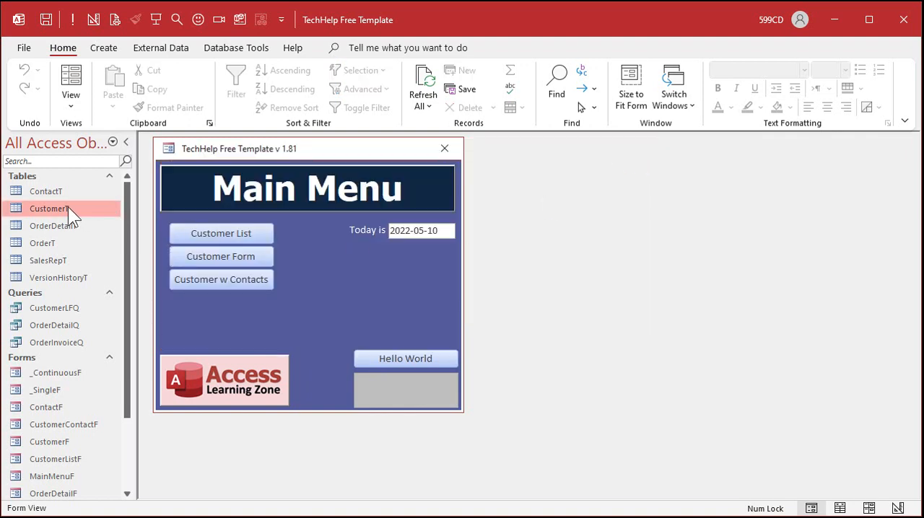
Step: Open the CustomerT table and widen its SalesReps column enough to fit all names assigned to the first customer
double_click(68, 207)
left_click_drag(456, 491, 682, 490)
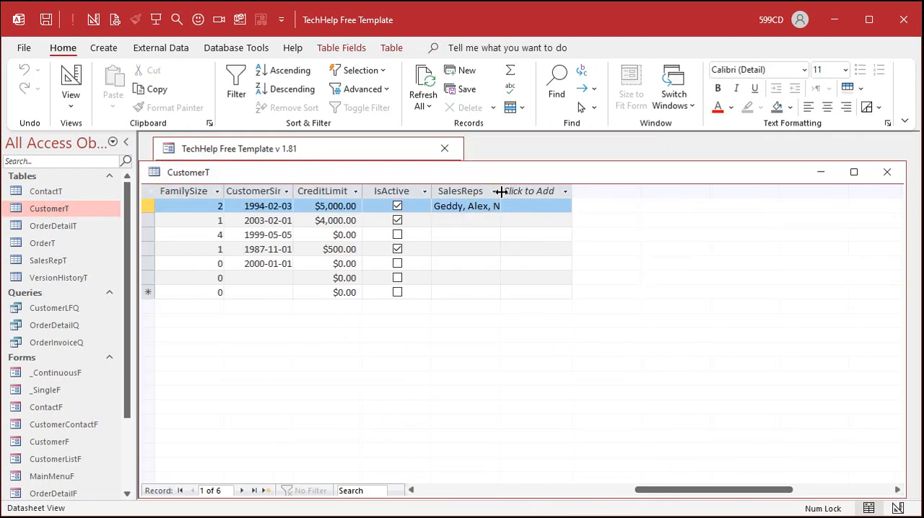
left_click(565, 190)
left_click(507, 211)
left_click(522, 207)
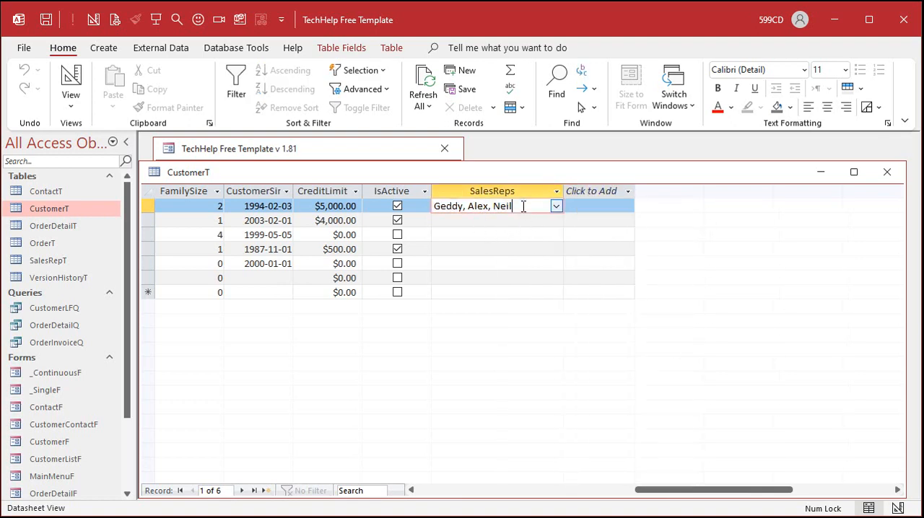
Step: Check the first customer's SalesReps choices in the datasheet, then close CustomerT and save its layout
left_click(555, 206)
left_click(556, 205)
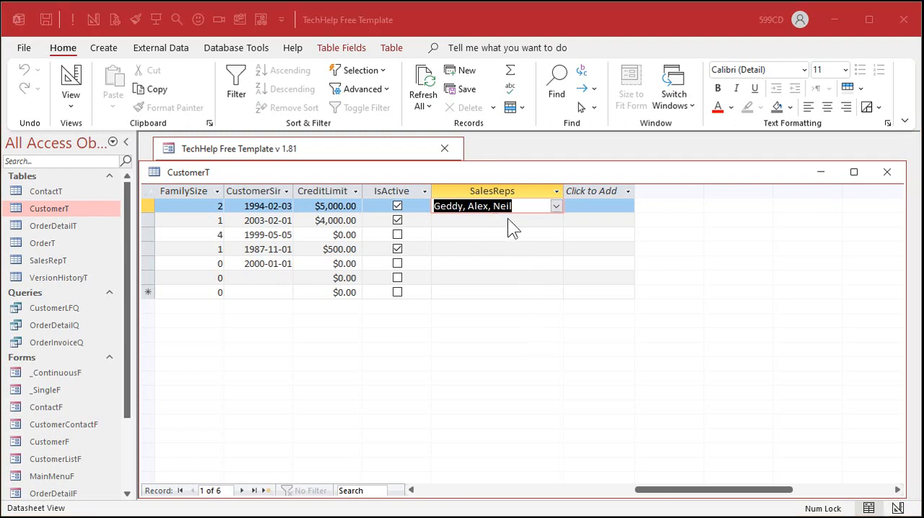
left_click(889, 172)
left_click(479, 319)
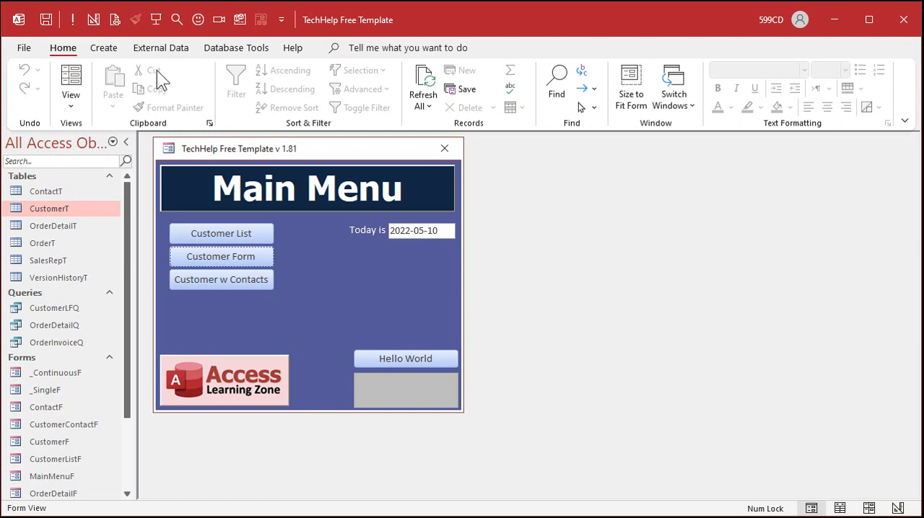
Step: Create a new query in design view based on CustomerT and enlarge the table's field box
left_click(103, 47)
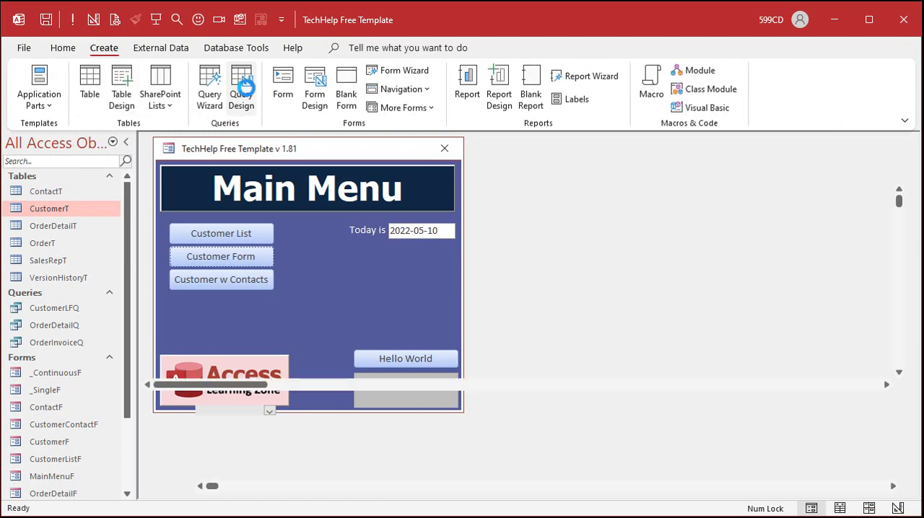
left_click(243, 85)
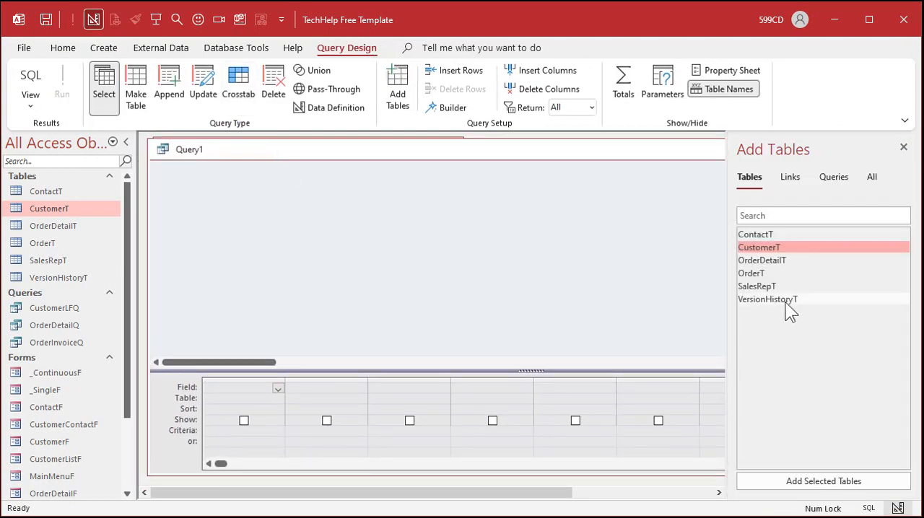
double_click(784, 247)
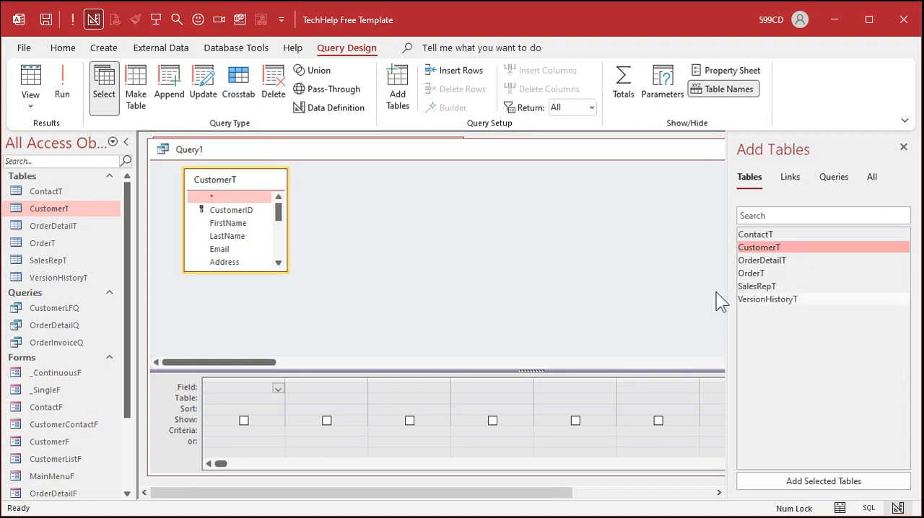
left_click(903, 146)
left_click_drag(283, 267, 368, 318)
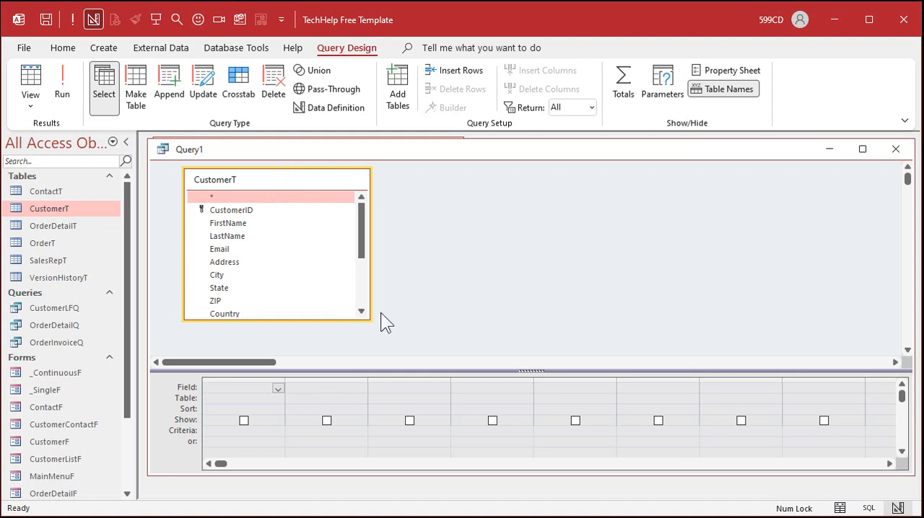
Step: Add the CustomerID, FirstName, LastName and SalesReps fields from CustomerT to the query grid
double_click(238, 211)
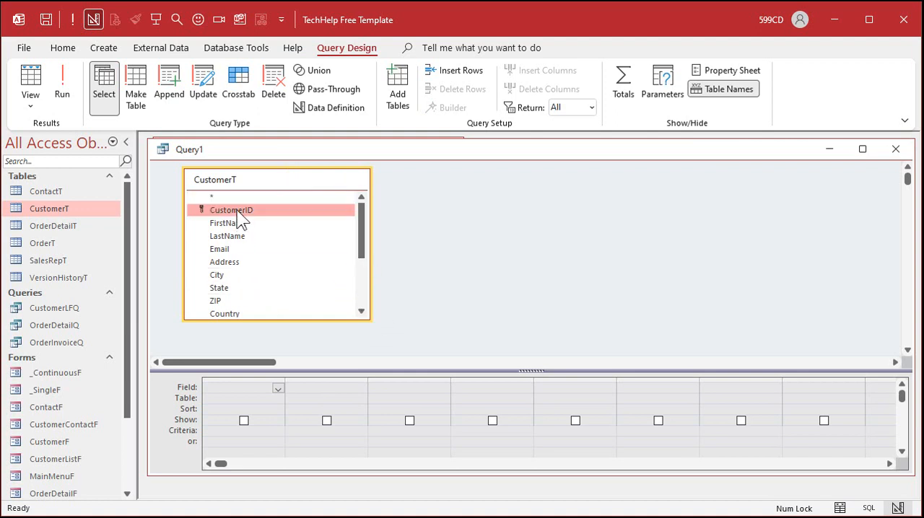
double_click(243, 223)
double_click(243, 237)
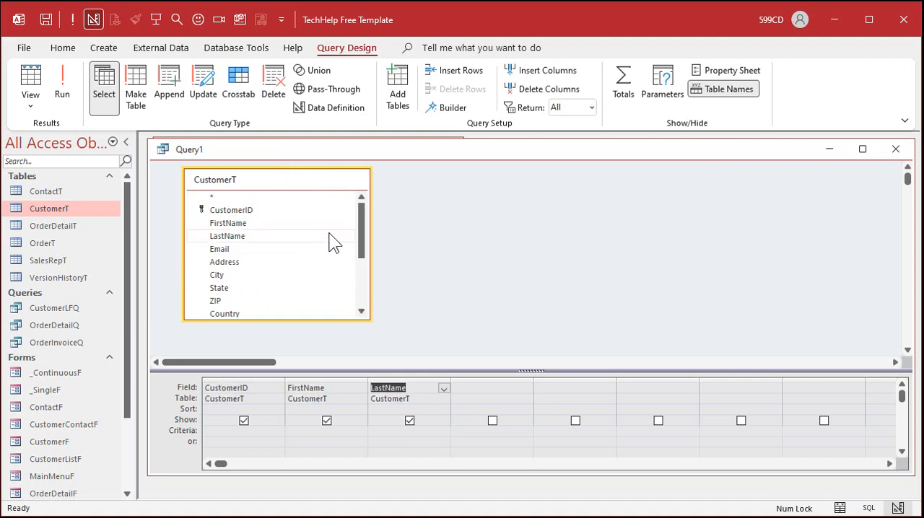
left_click_drag(365, 229, 363, 294)
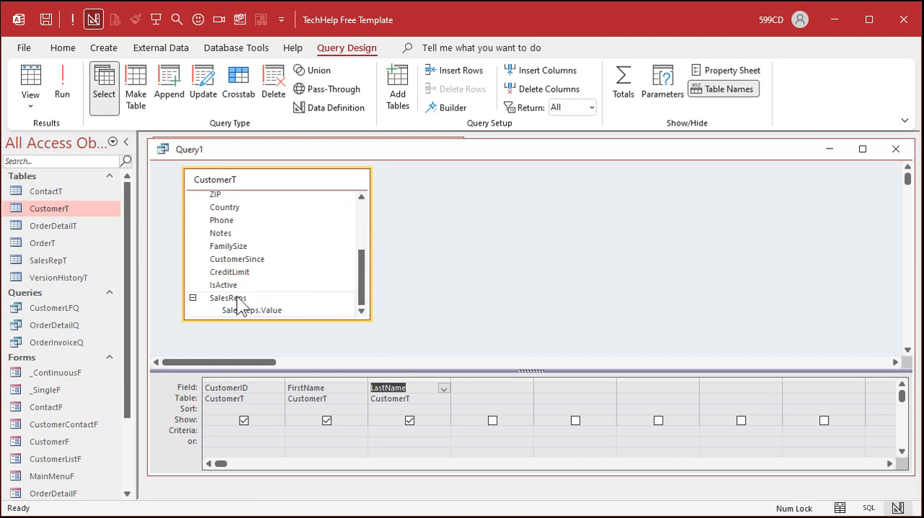
double_click(238, 300)
left_click(258, 311)
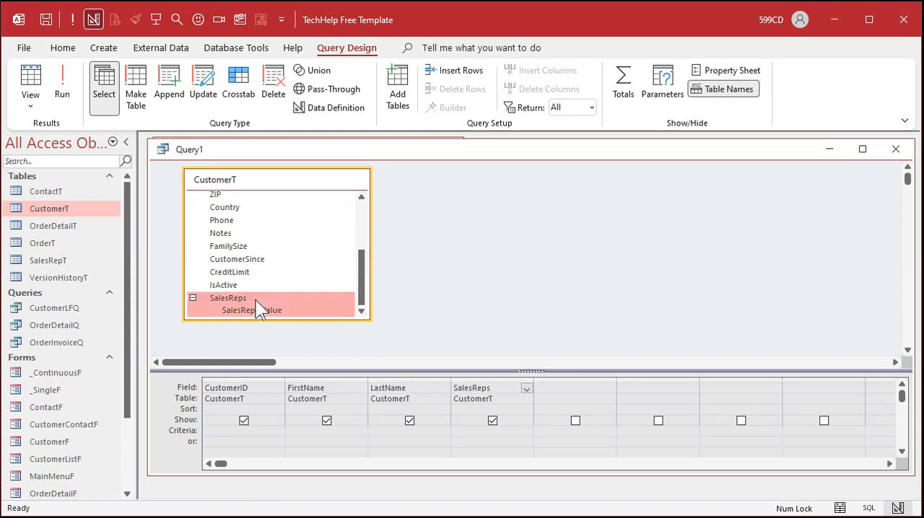
left_click(260, 310)
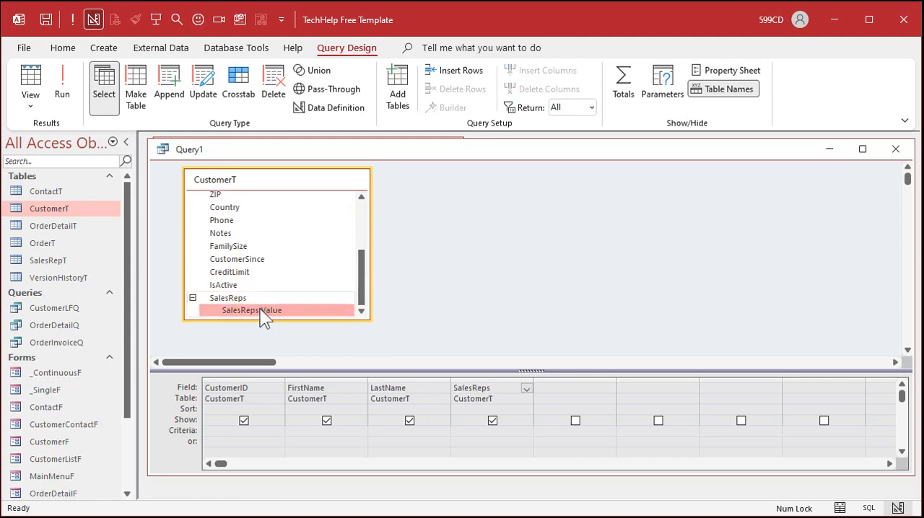
left_click(454, 299)
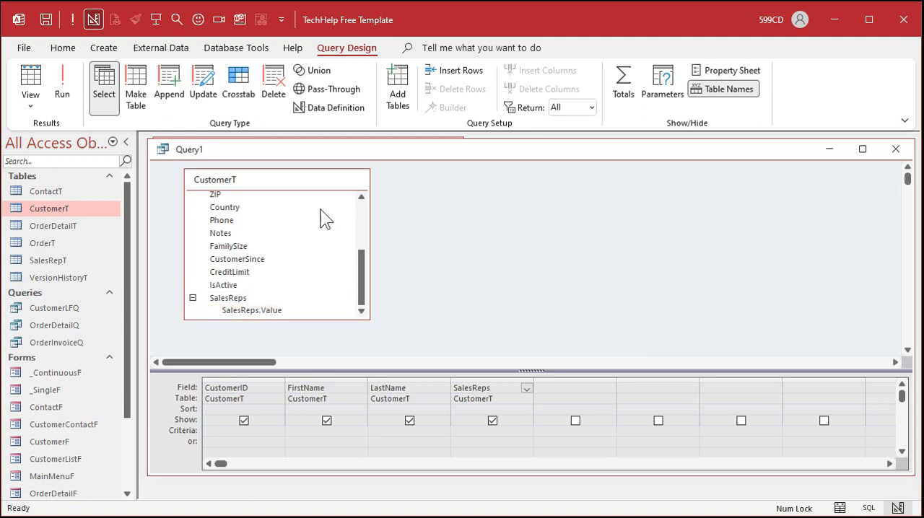
Step: Run the query, then close it and save it as MVFQ
left_click(62, 85)
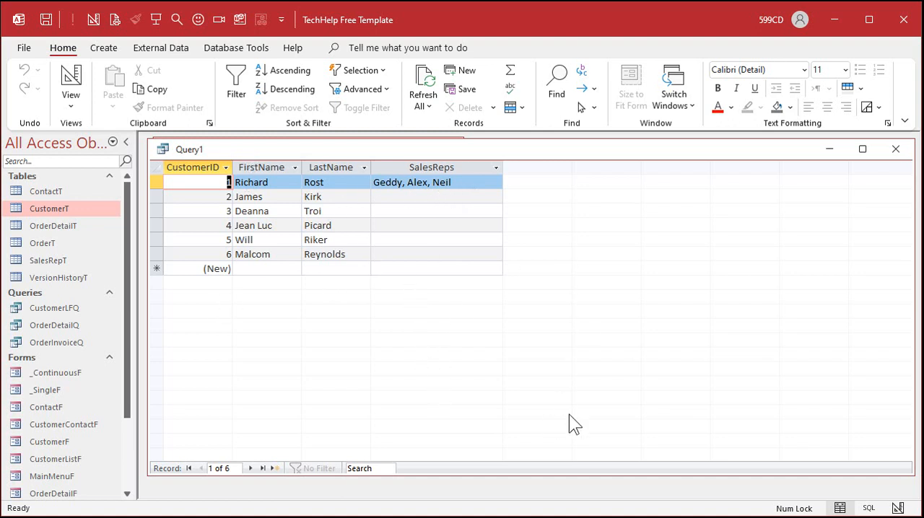
left_click(895, 149)
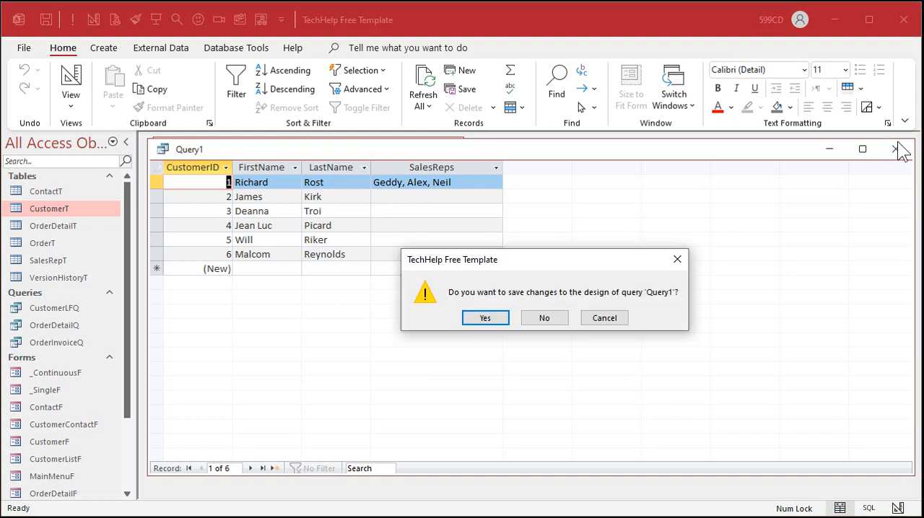
left_click(480, 319)
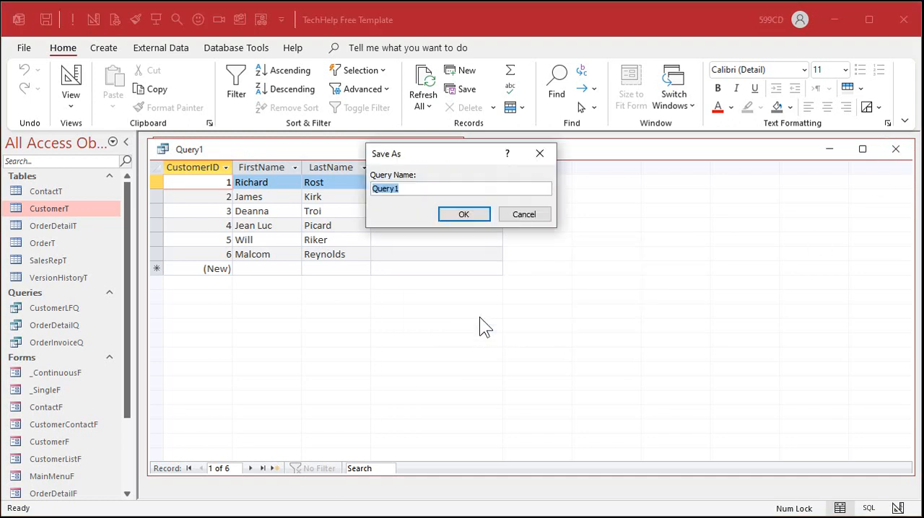
type("M")
key("Return")
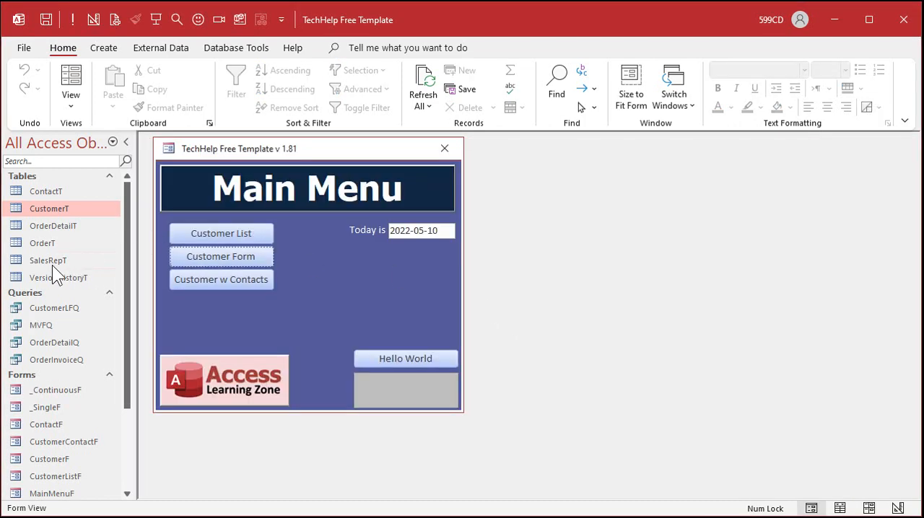
Step: Open the SalesRepT table in design view and add a Short Text field named Phone below SalesRepName
double_click(52, 262)
right_click(337, 174)
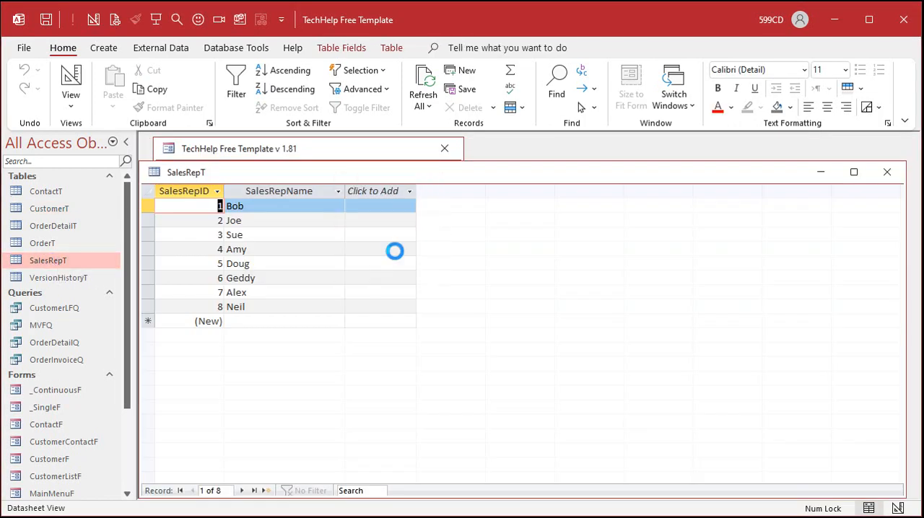
left_click(395, 250)
left_click_drag(346, 176, 353, 159)
left_click(246, 213)
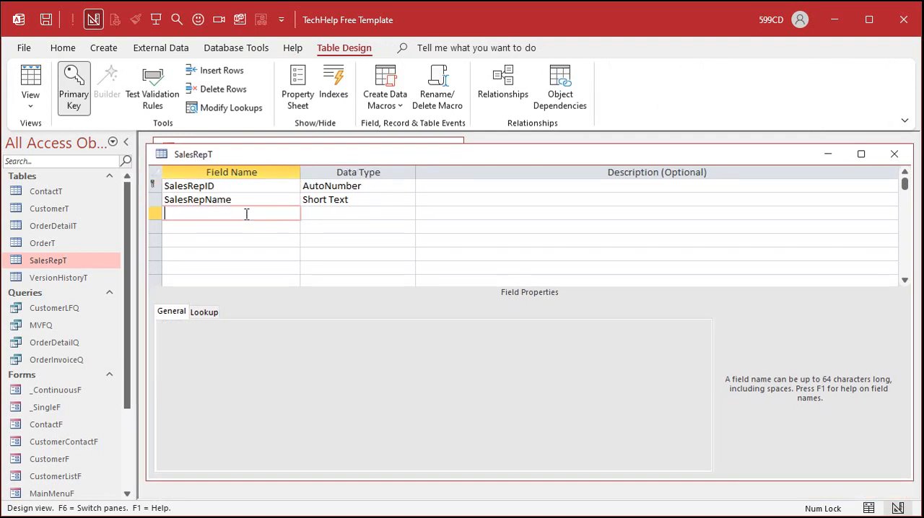
type("Phone")
key("Tab")
key("Tab")
key("Tab")
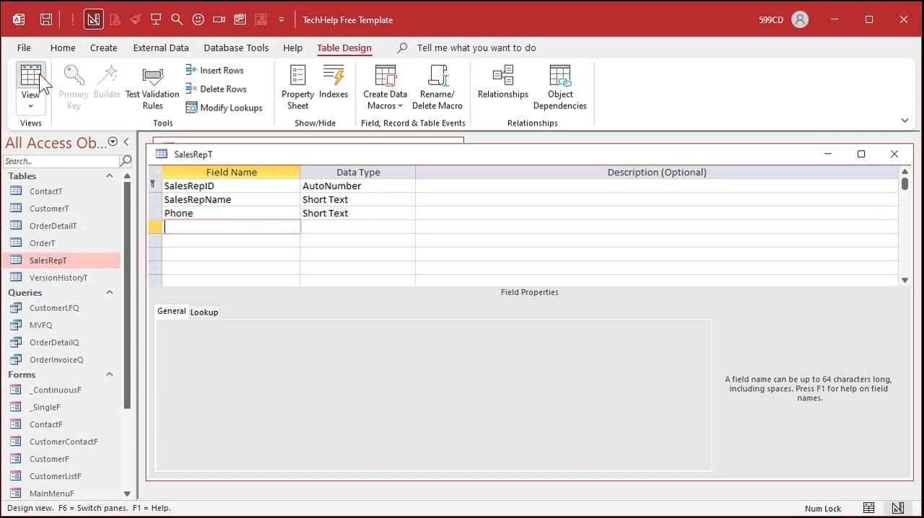
Step: Save SalesRepT, fill in a placeholder phone number for all eight sales reps in the datasheet, and close the table
left_click(39, 73)
left_click(396, 190)
type("23")
key("Down")
type("423")
key("Down")
type("4234")
key("Down")
type("23423")
key("Down")
key("Down")
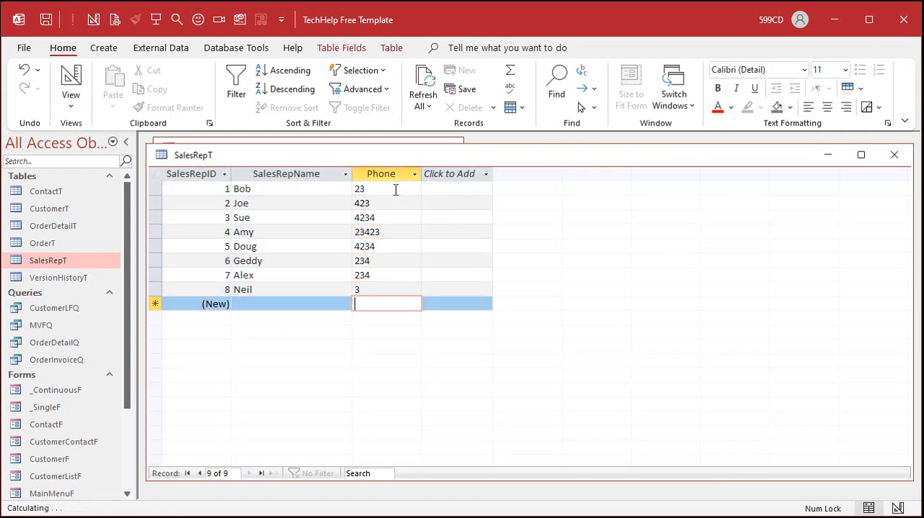
left_click(894, 154)
Step: Open the MVFQ query in design view and add the SalesRepT table to it
left_click(59, 326)
double_click(59, 326)
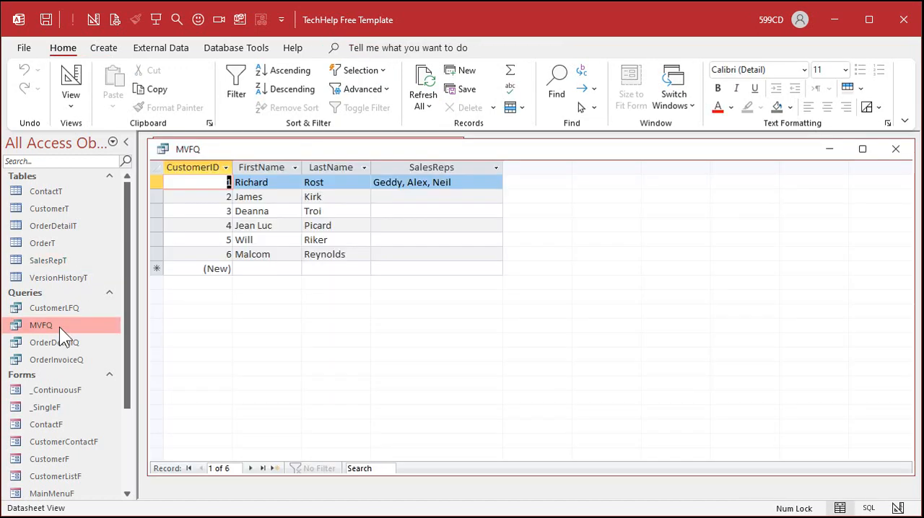
right_click(566, 147)
left_click(617, 221)
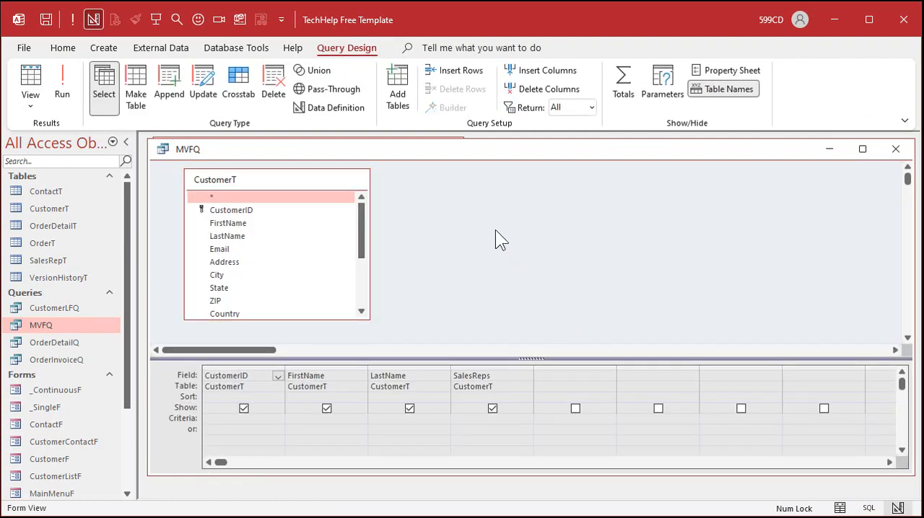
left_click(398, 101)
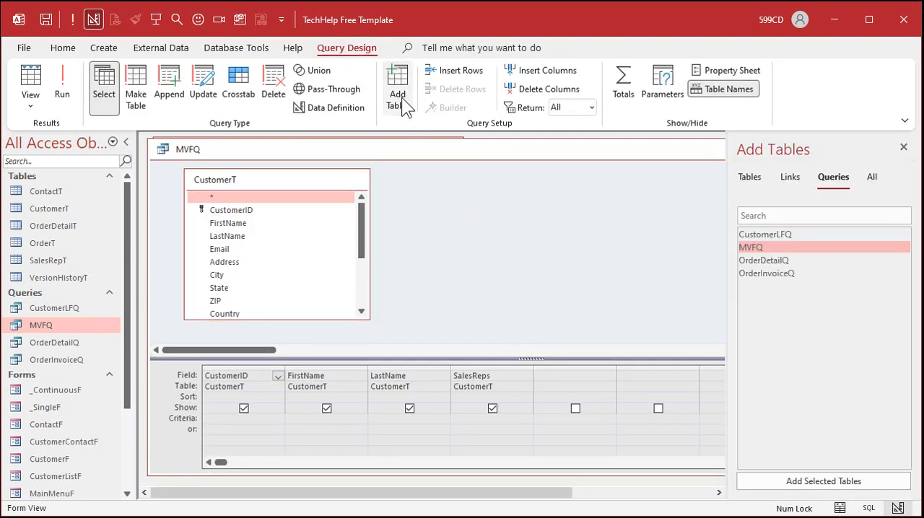
left_click(791, 180)
left_click(750, 179)
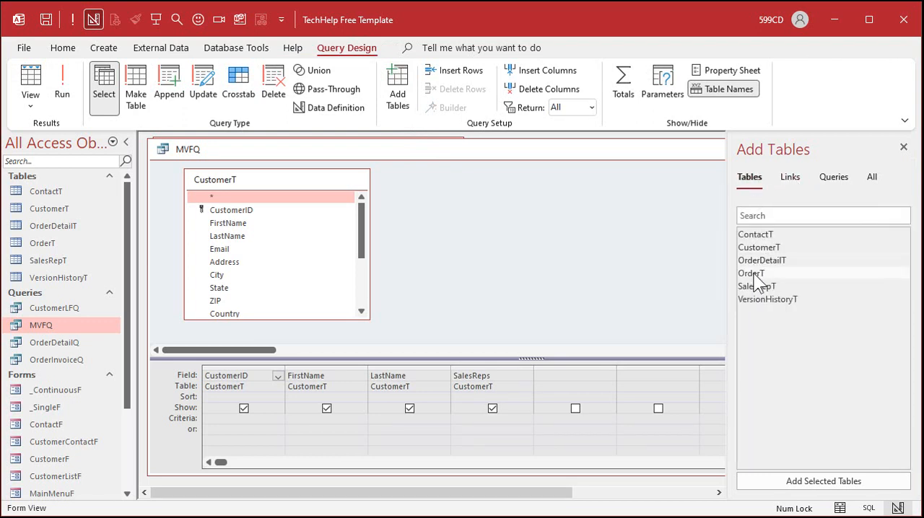
double_click(795, 284)
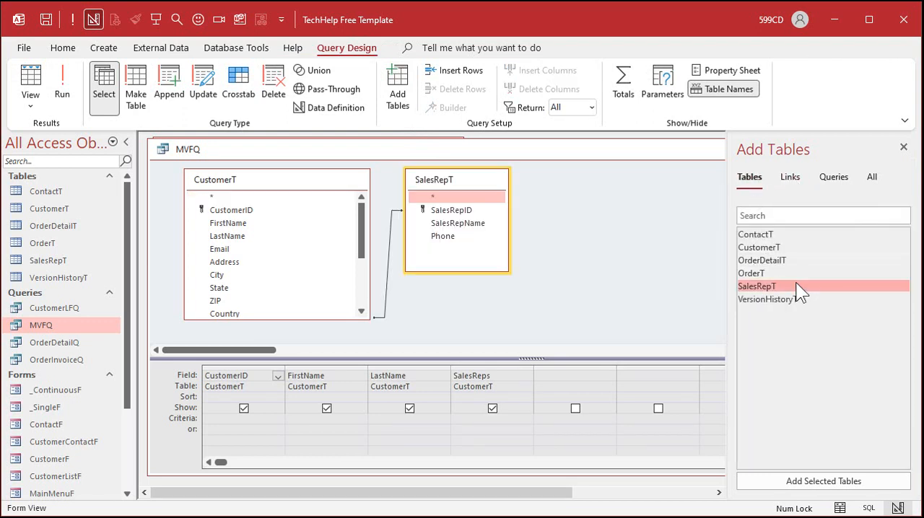
left_click(903, 146)
Step: Move the SalesRepT table farther from CustomerT and examine the join between SalesReps.Value and SalesRepID
left_click_drag(453, 180, 517, 180)
left_click_drag(362, 247, 363, 309)
left_click(290, 309)
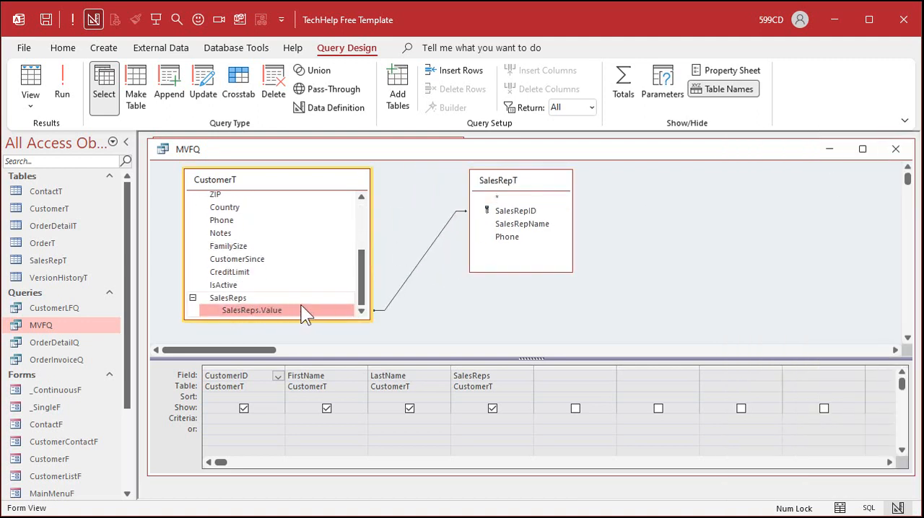
left_click(540, 210)
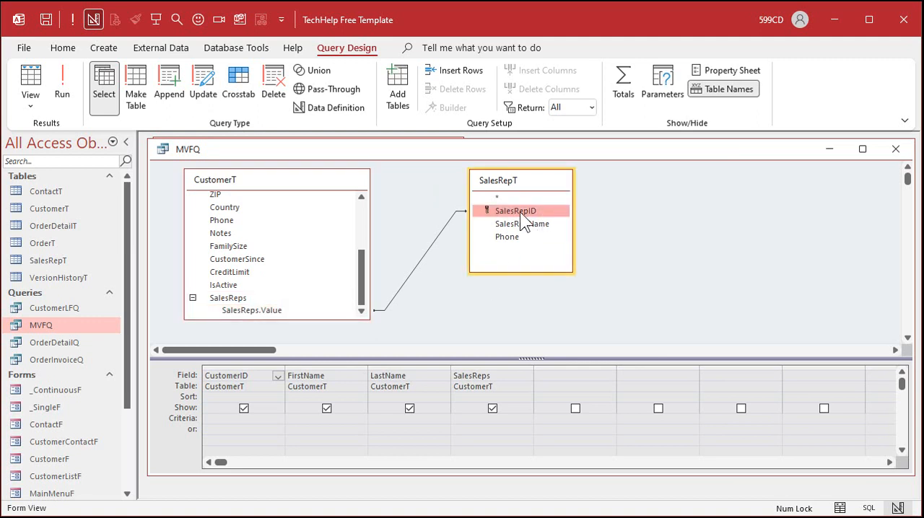
Step: Add the SalesRepID, SalesRepName and Phone fields from SalesRepT to the query grid and run the query
double_click(520, 211)
double_click(518, 223)
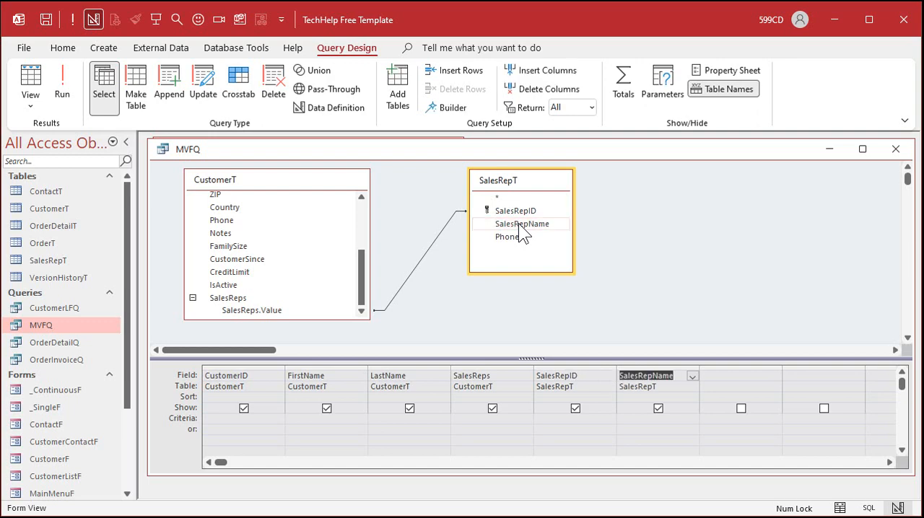
double_click(519, 238)
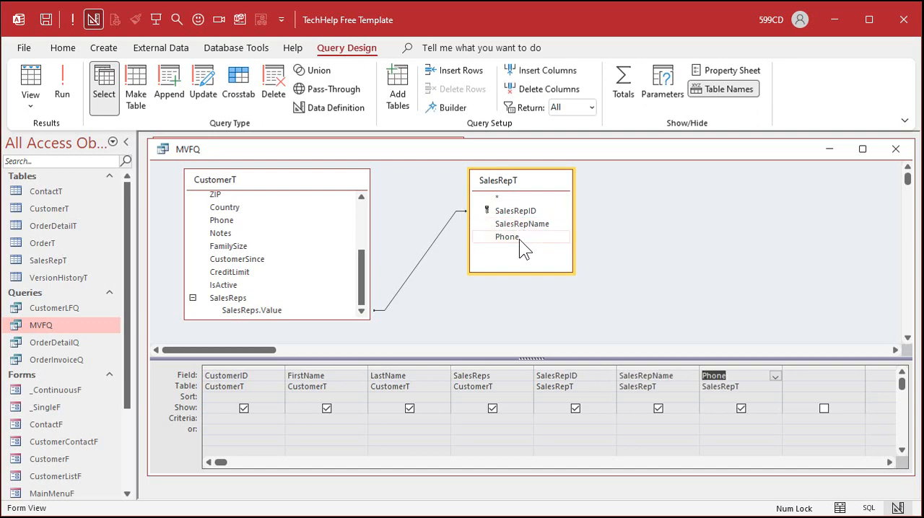
left_click(60, 81)
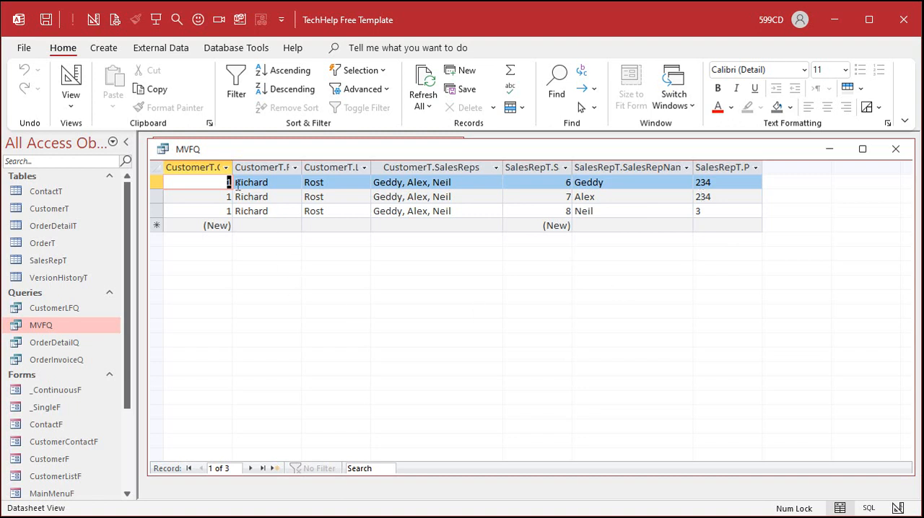
Step: Review the customer's rows for each sales rep, and close MVFQ with its design changes saved
left_click_drag(155, 185, 155, 209)
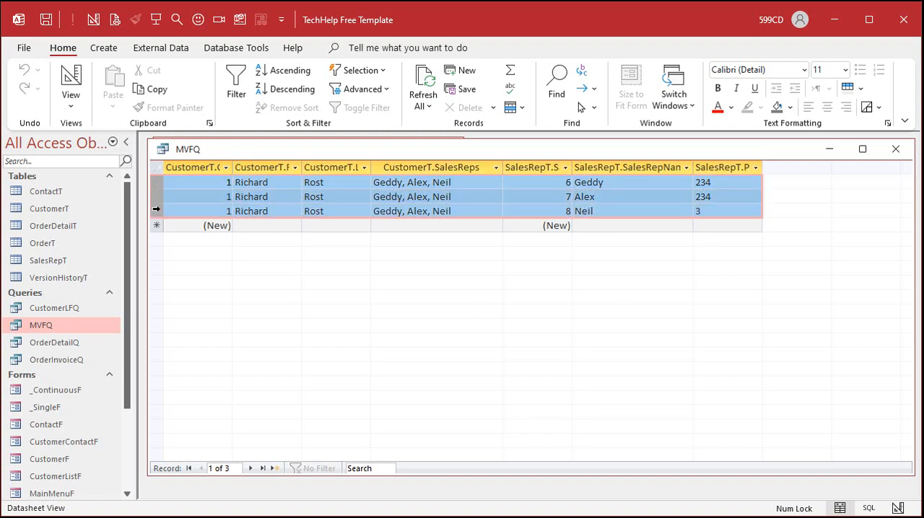
left_click(577, 182)
left_click(591, 199)
left_click(592, 211)
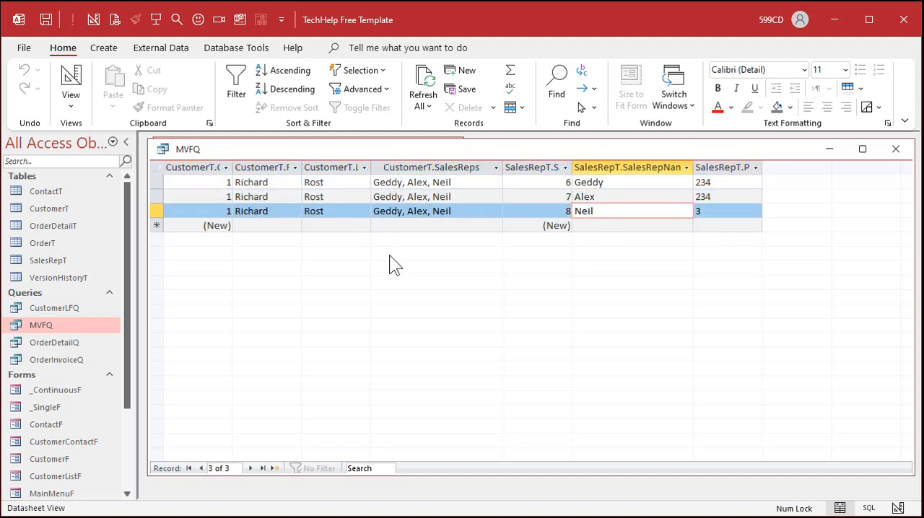
left_click(894, 150)
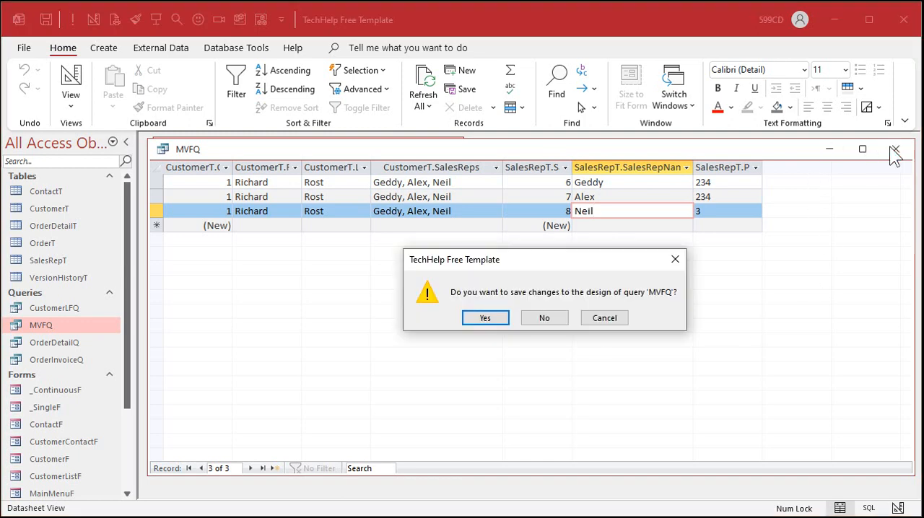
left_click(470, 319)
Step: On the customer form, assign the second and last listed sales reps to the second customer record, and close the form
left_click(222, 255)
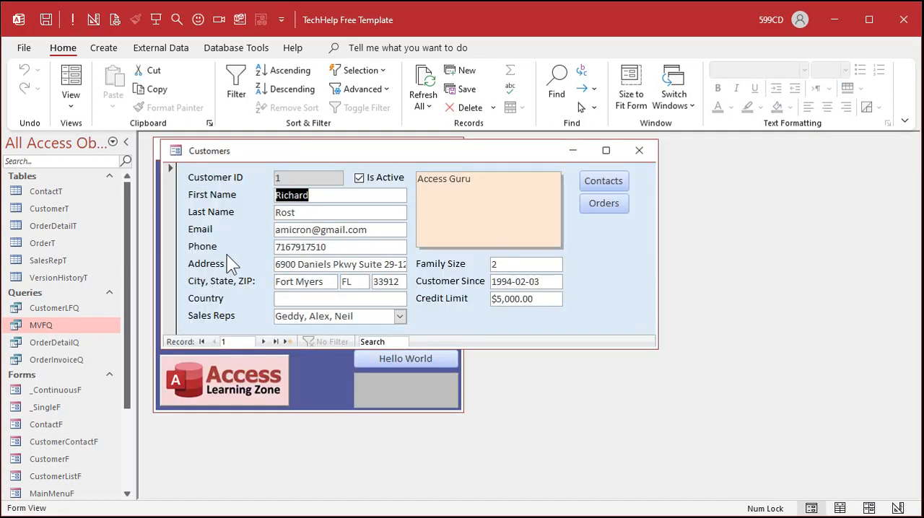
left_click(264, 342)
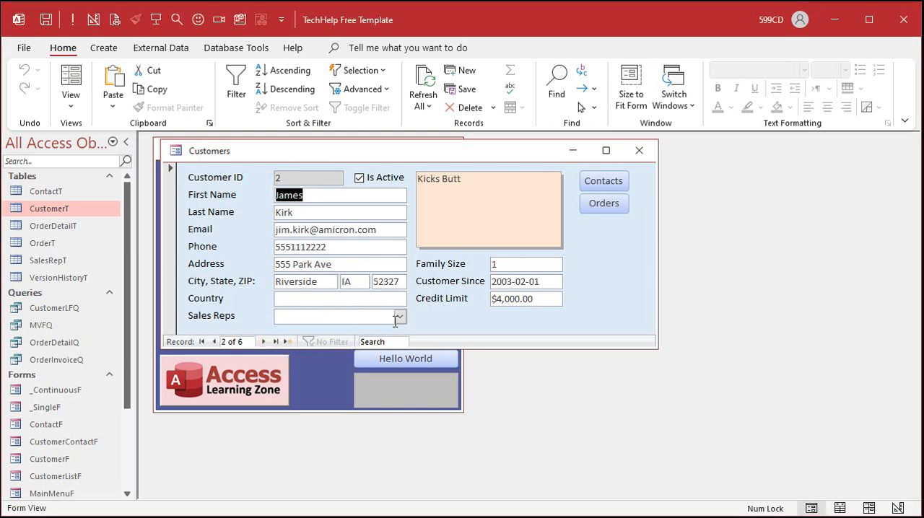
left_click(399, 316)
left_click(285, 348)
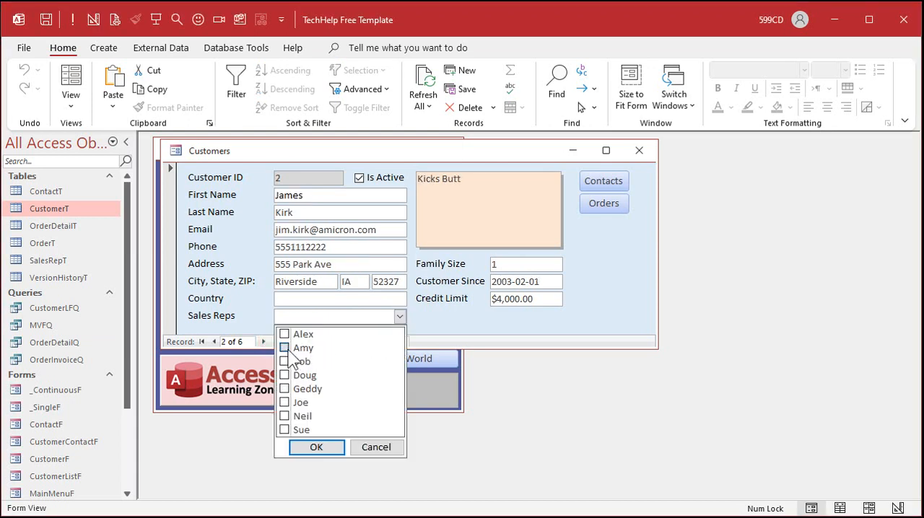
left_click(284, 429)
left_click(322, 446)
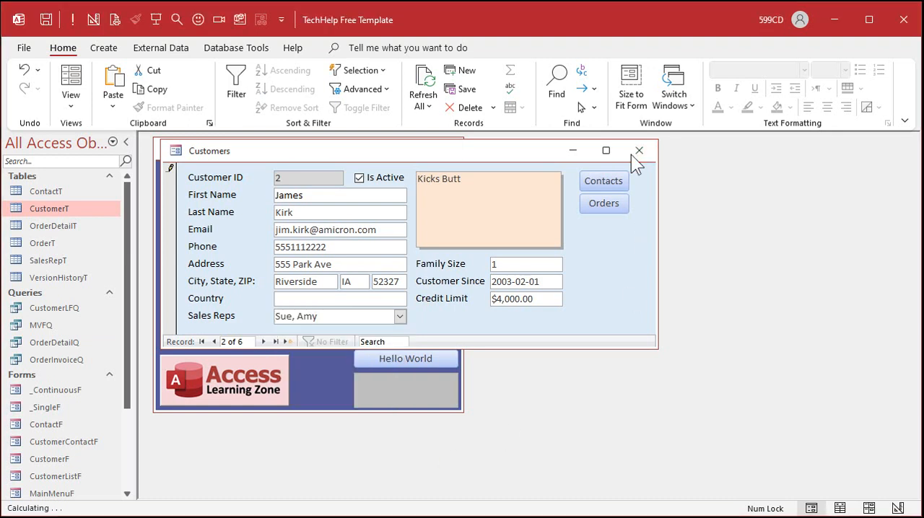
left_click(638, 151)
Step: Reopen MVFQ in design view and remove the multivalued SalesReps field from the query grid
double_click(53, 324)
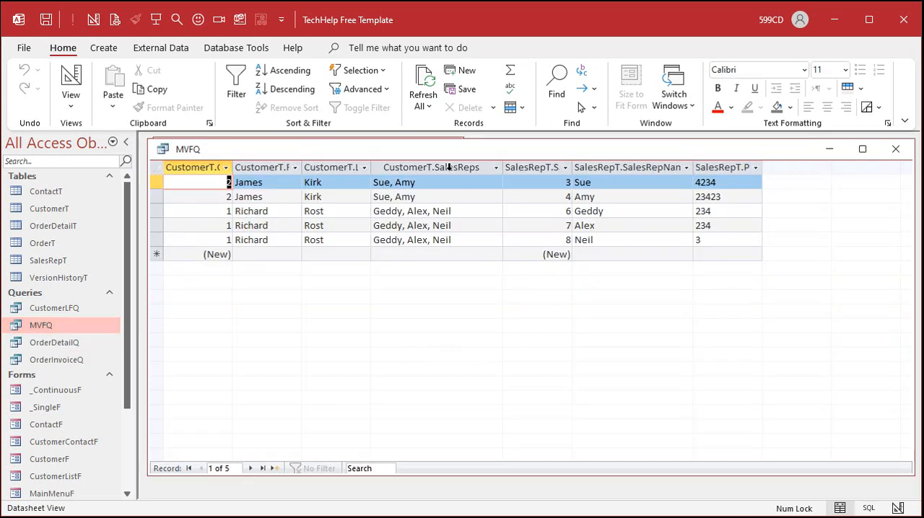
right_click(444, 148)
left_click(495, 223)
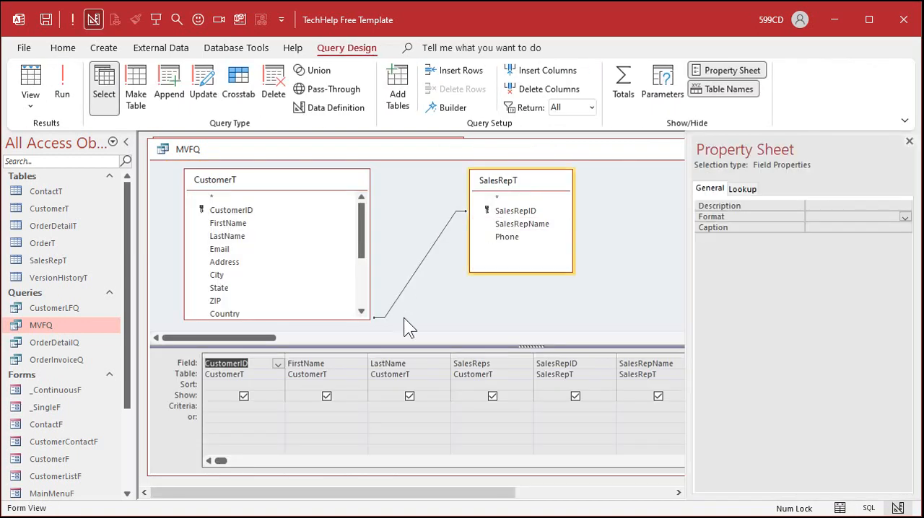
left_click(497, 356)
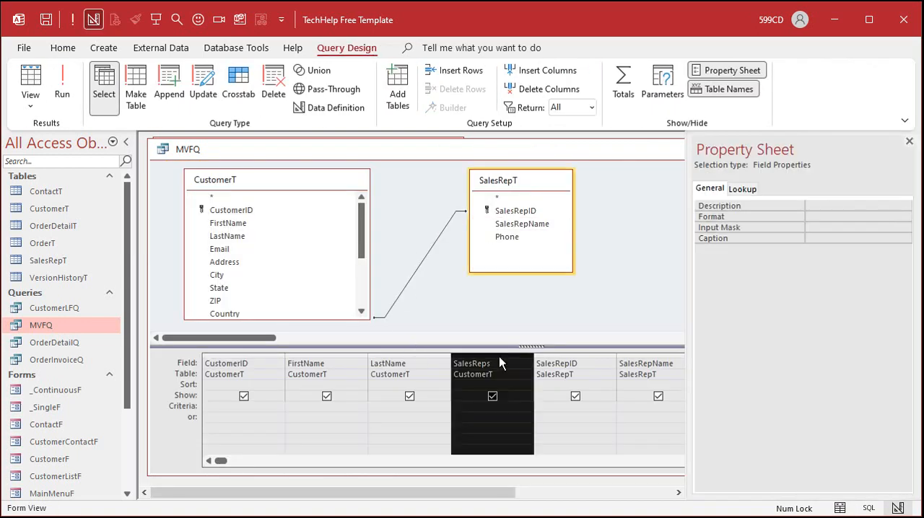
key("Delete")
left_click(909, 141)
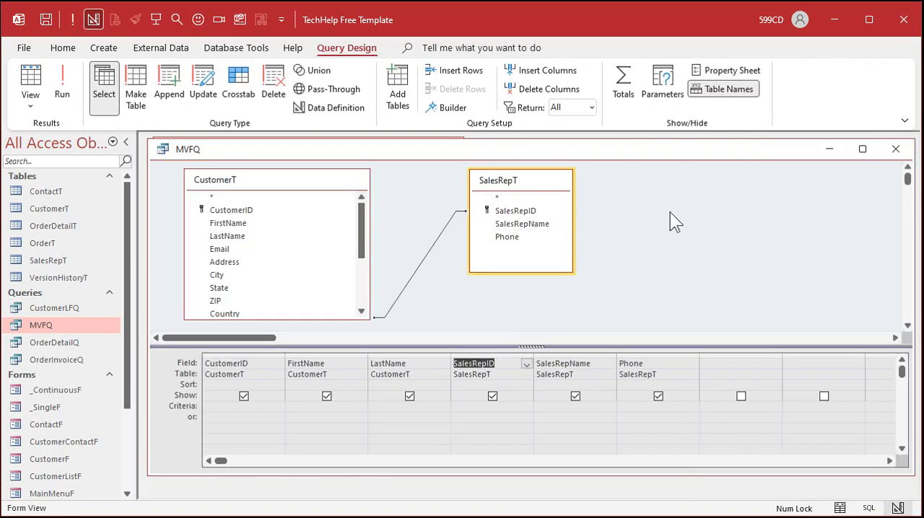
Step: Run MVFQ to review its customer and sales rep rows, and close it with the design changes saved
left_click(62, 85)
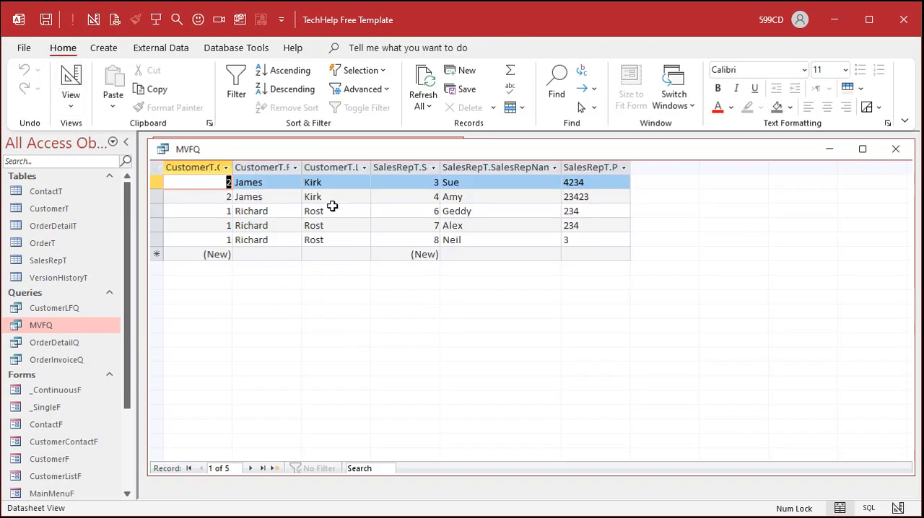
left_click_drag(158, 182, 157, 240)
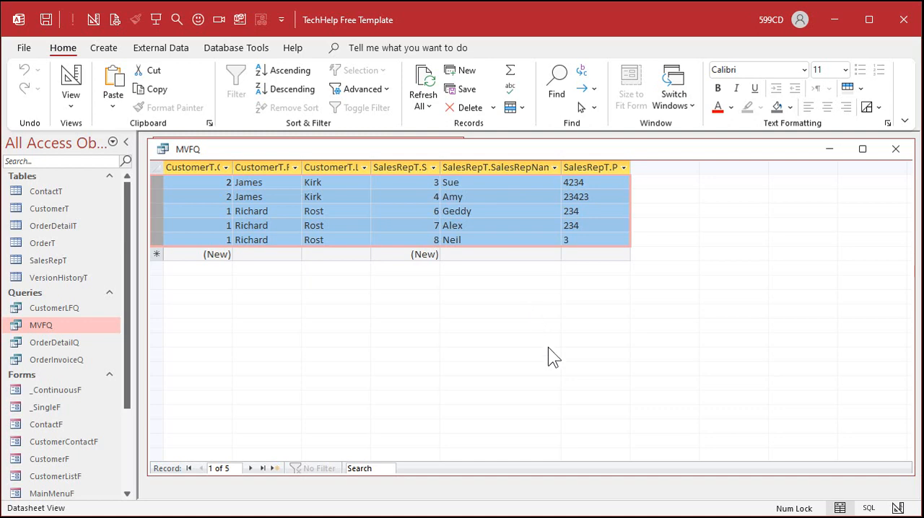
left_click(895, 149)
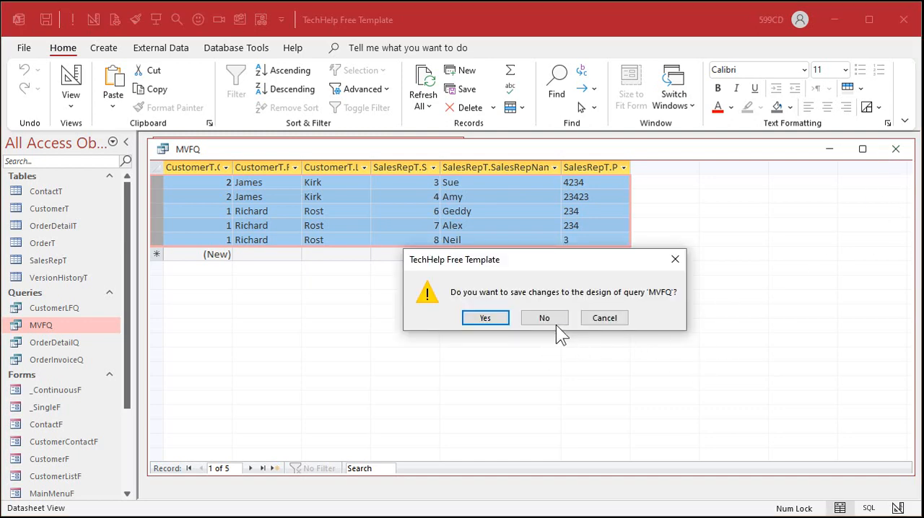
left_click(487, 321)
Step: Open the customer form in design view and enlarge its window
left_click(237, 257)
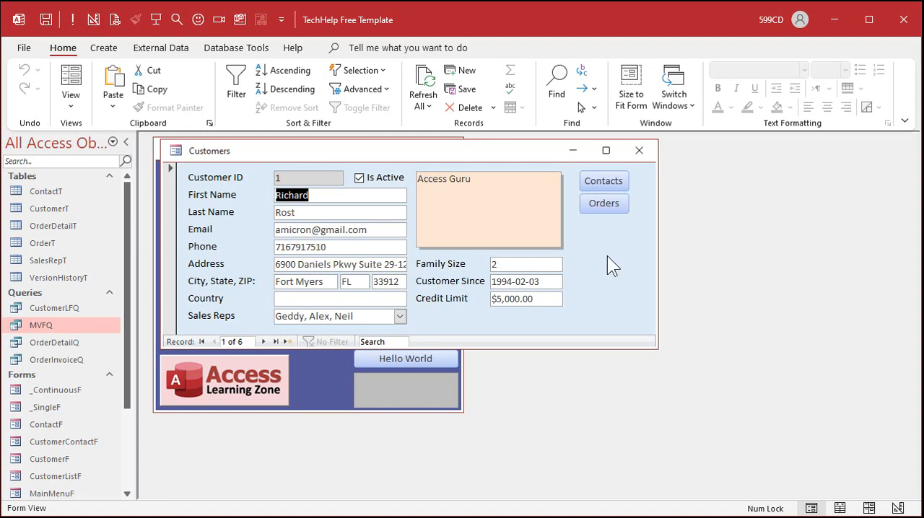
right_click(423, 150)
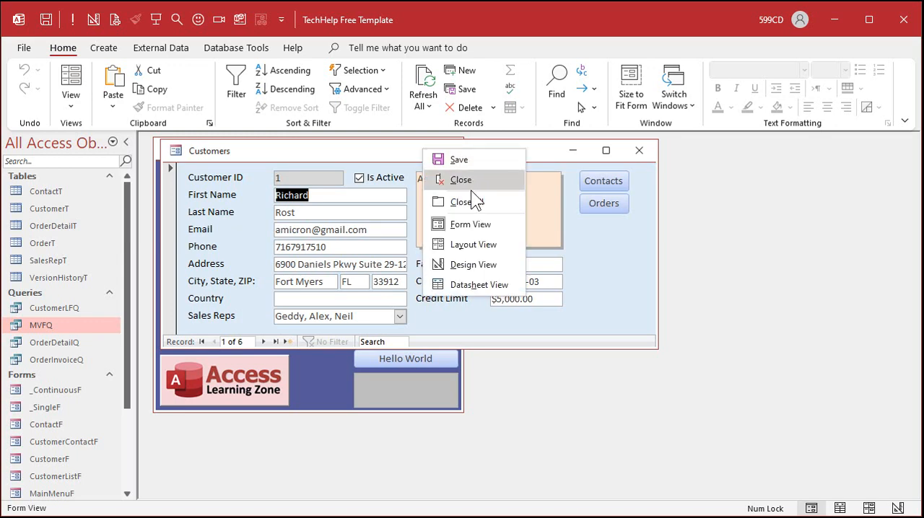
left_click(467, 262)
left_click_drag(659, 340, 718, 441)
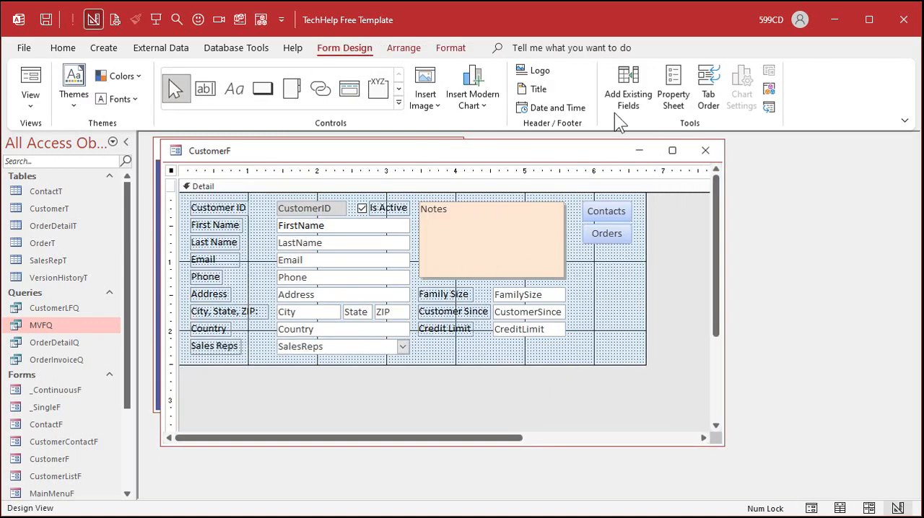
Step: Add the SalesReps.Value field to the form beside the SalesReps combo box, and close the form with the change saved
left_click(625, 93)
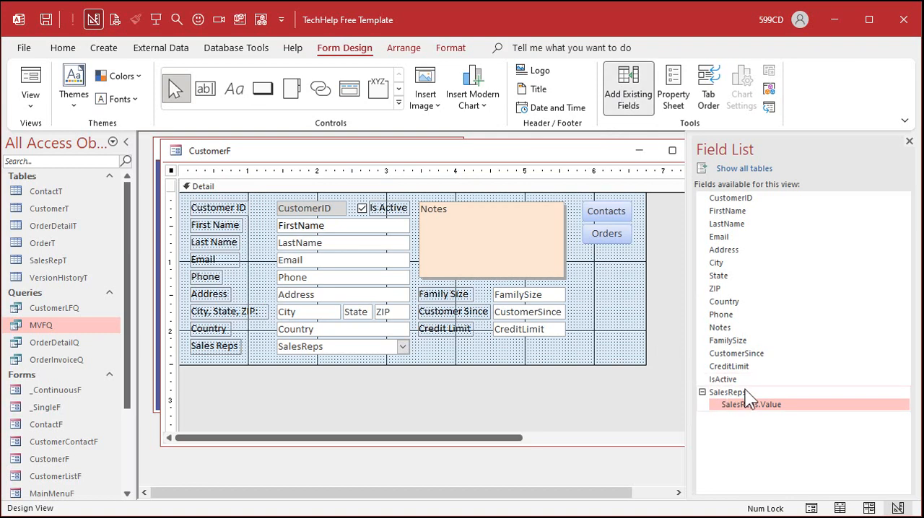
left_click(744, 392)
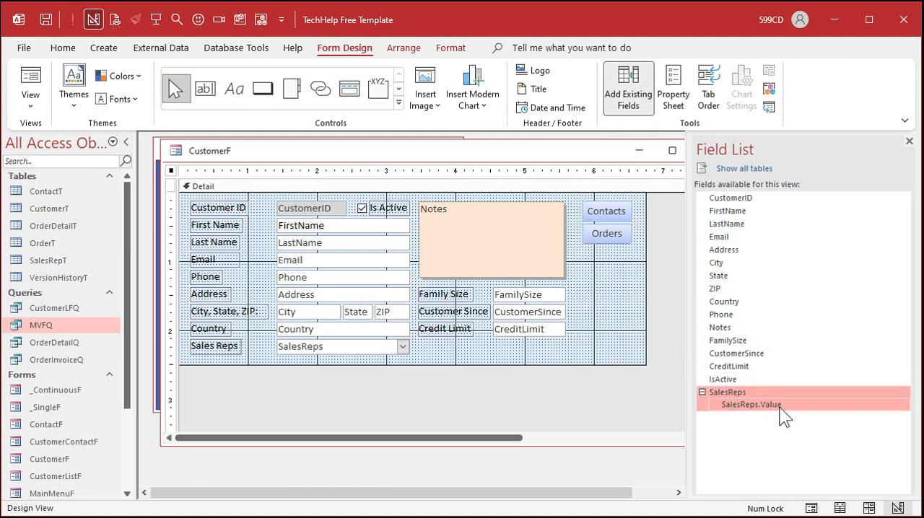
left_click(782, 411)
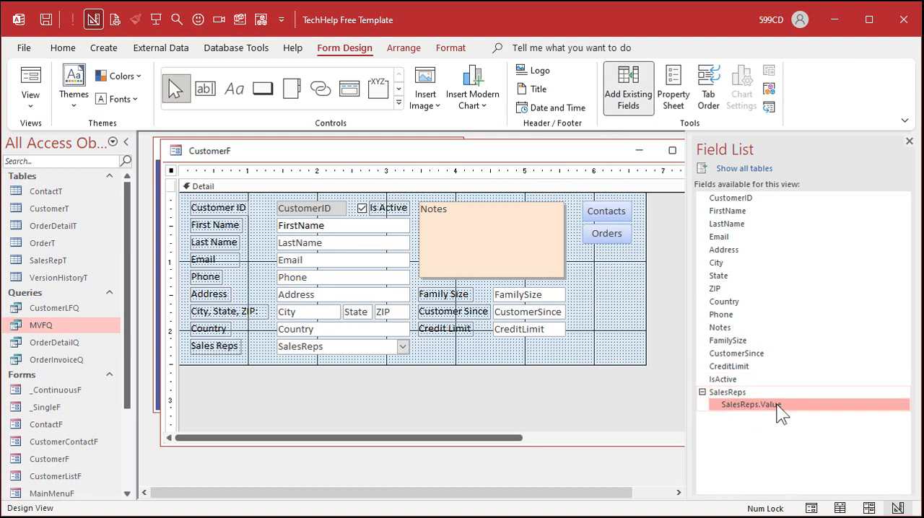
left_click_drag(782, 412, 496, 349)
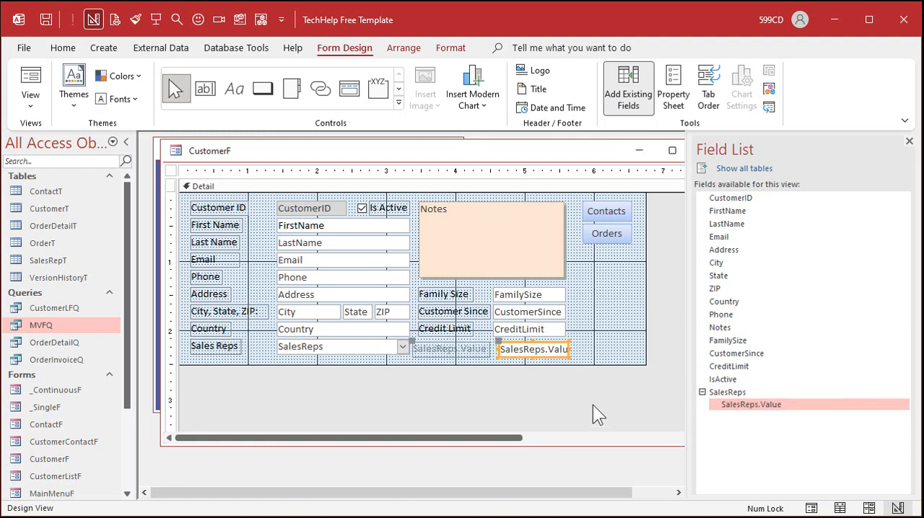
left_click(909, 141)
left_click(584, 269)
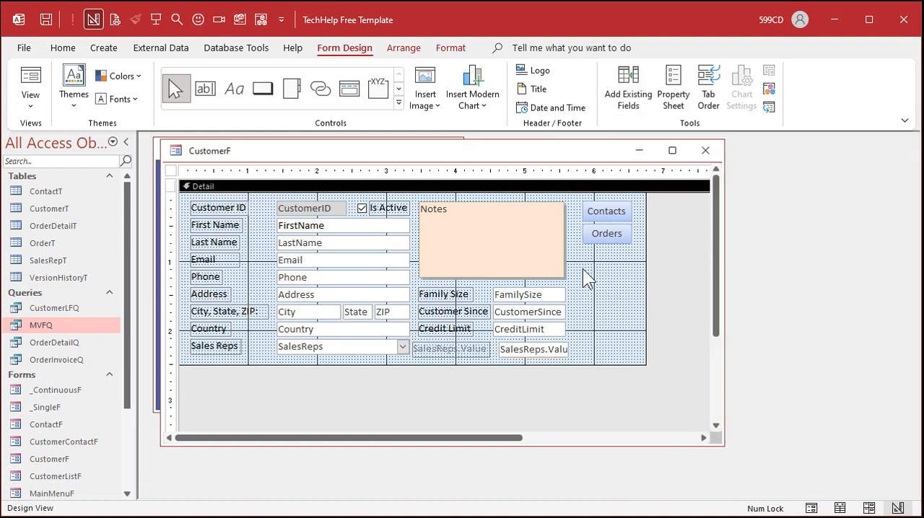
left_click(705, 150)
Step: Reopen the customer form and compare its SalesReps.Value number with the IDs in the SalesRepT table
left_click(236, 256)
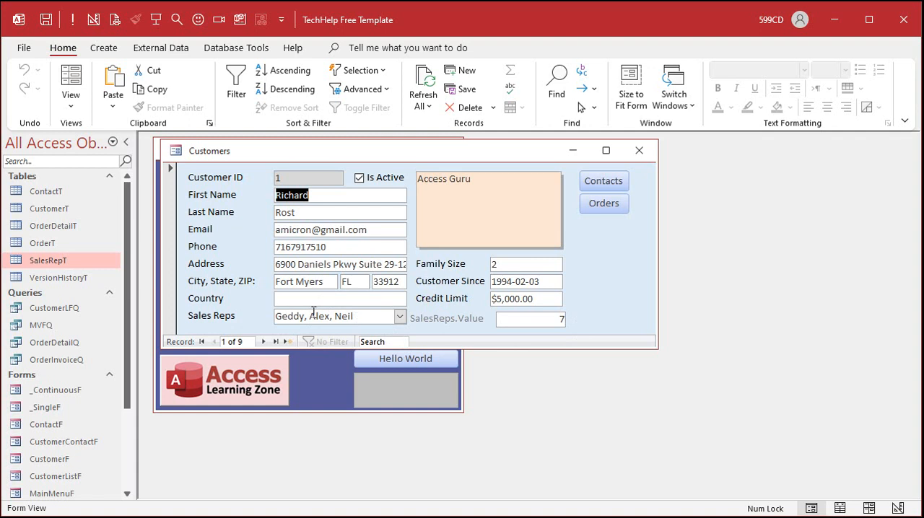
double_click(53, 260)
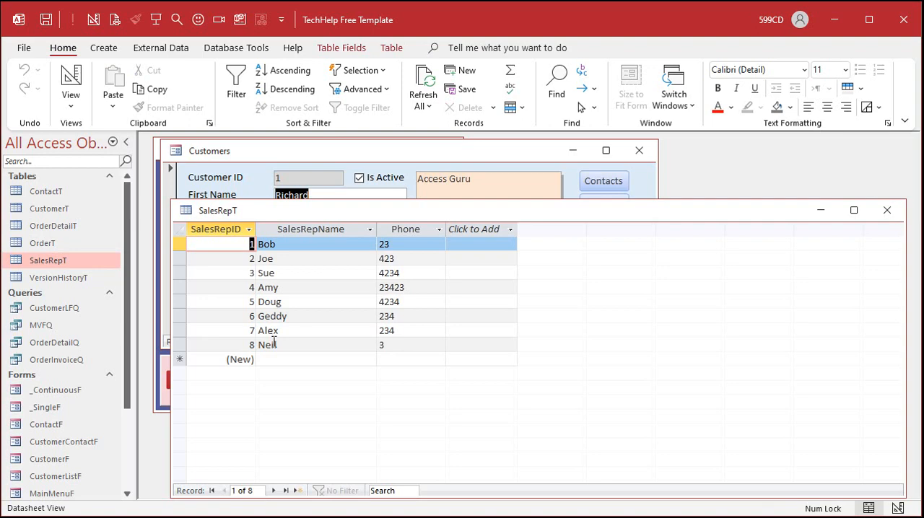
left_click(886, 210)
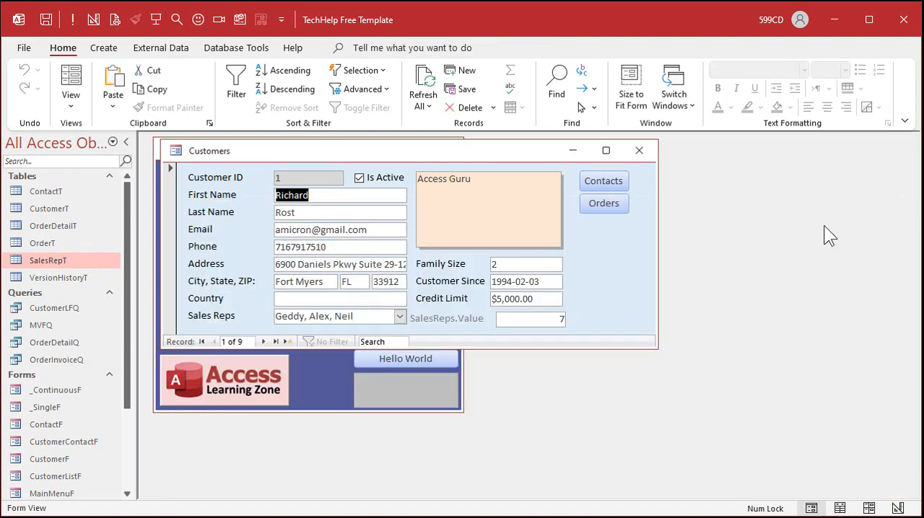
Step: Step through the customer form's records to examine how SalesReps.Value changes per record, comparing them with the rows in the CustomerT table
left_click(262, 341)
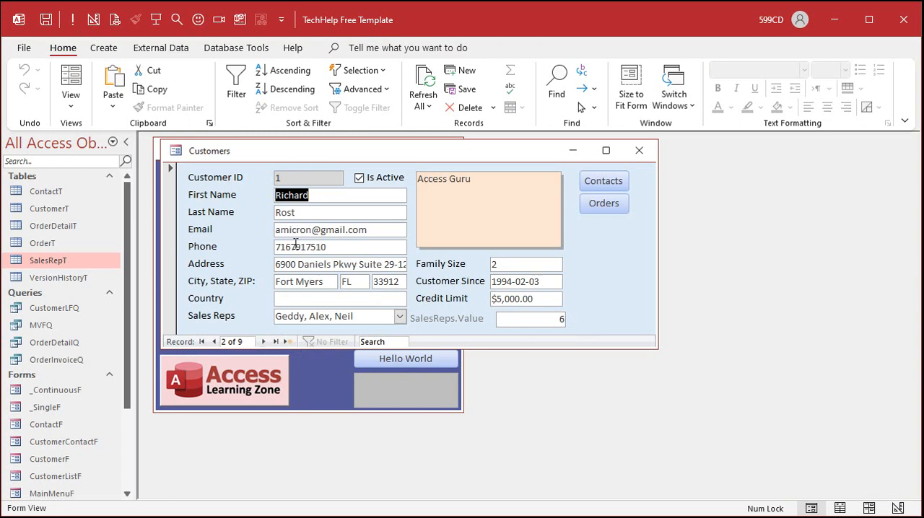
left_click(264, 342)
left_click(214, 344)
double_click(70, 209)
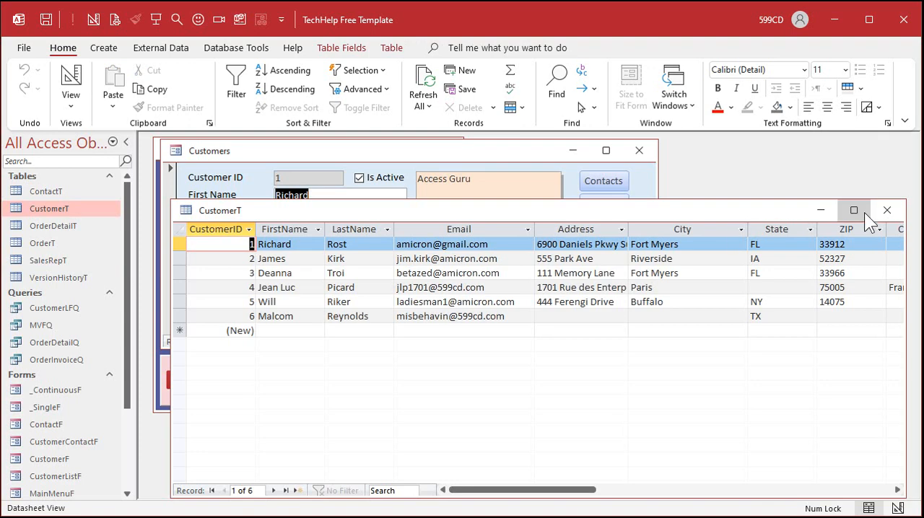
left_click(886, 210)
left_click(264, 341)
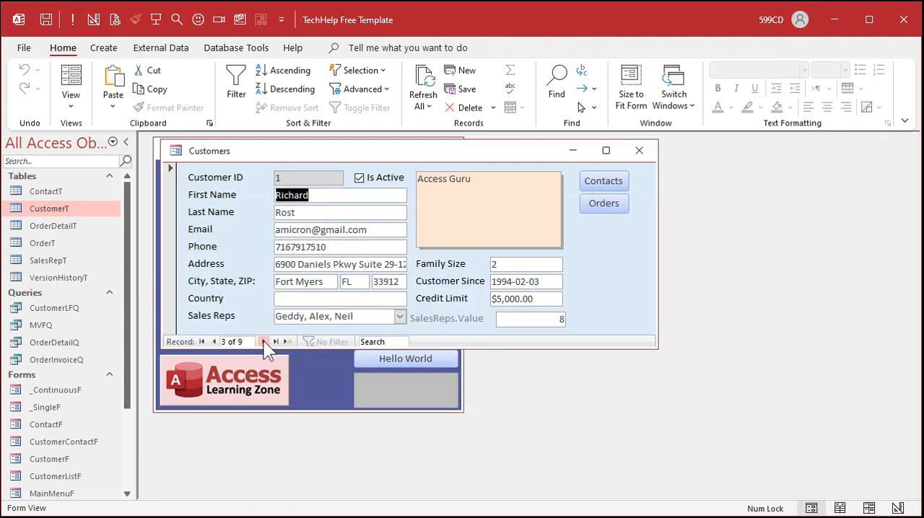
left_click(265, 342)
left_click(264, 342)
left_click(264, 341)
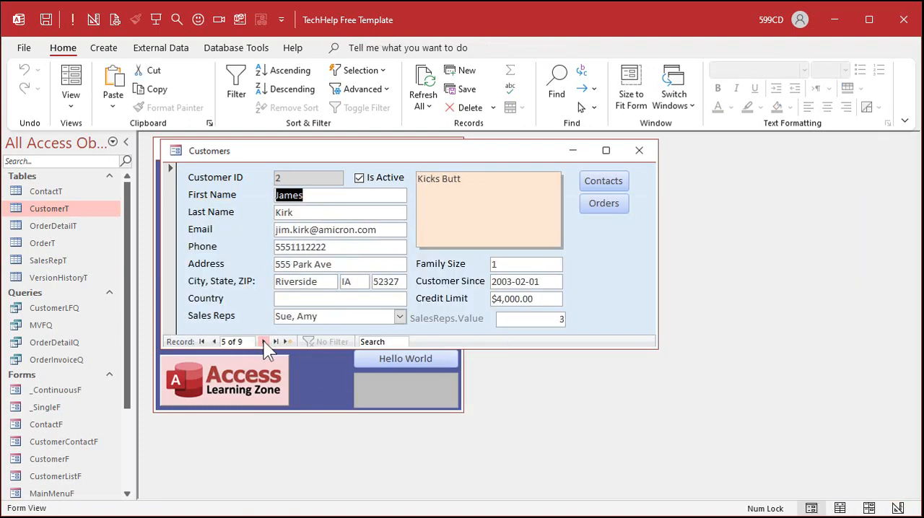
Step: Delete the SalesReps.Value field from the customer form's design, then close and reopen the form
right_click(579, 256)
left_click(626, 304)
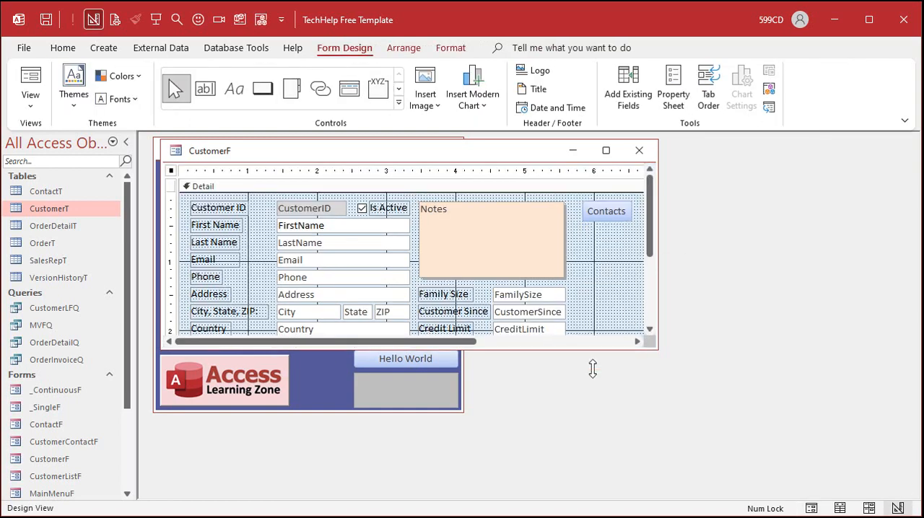
left_click_drag(587, 348, 581, 431)
left_click(538, 352)
key("Delete")
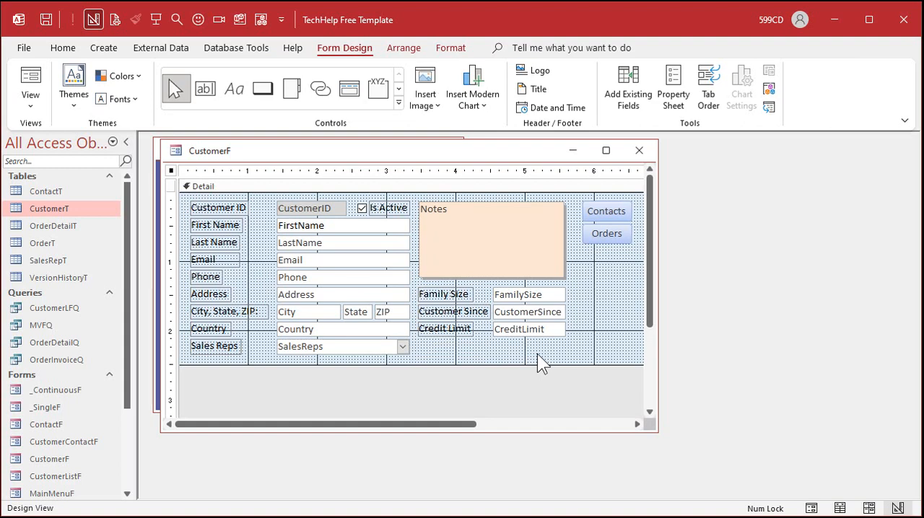
left_click(639, 150)
left_click(234, 257)
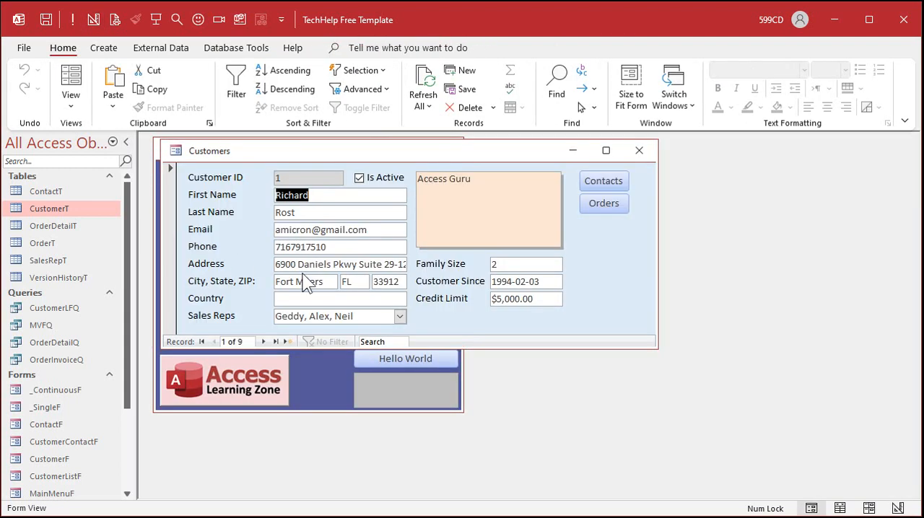
Step: Step forward and back through the customer form's records to check for repeated customers without the SalesReps.Value field
left_click(264, 341)
left_click(263, 341)
left_click(264, 341)
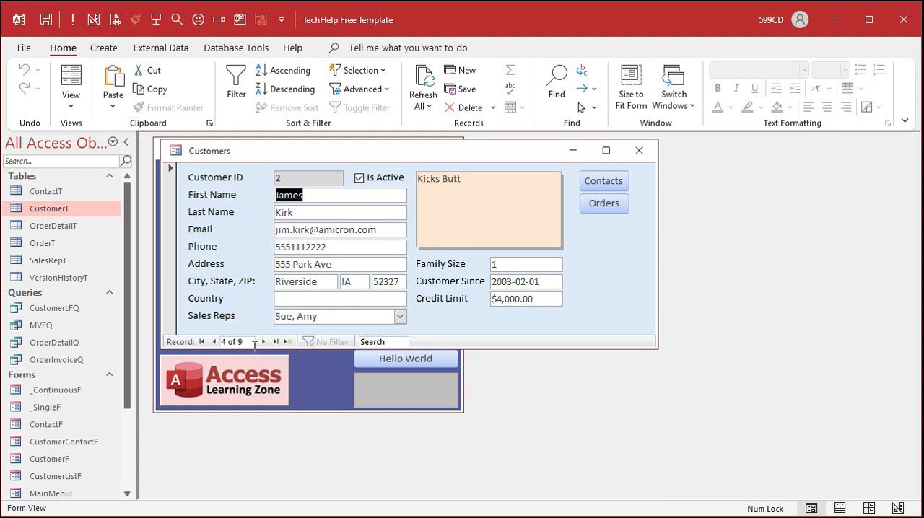
left_click(214, 342)
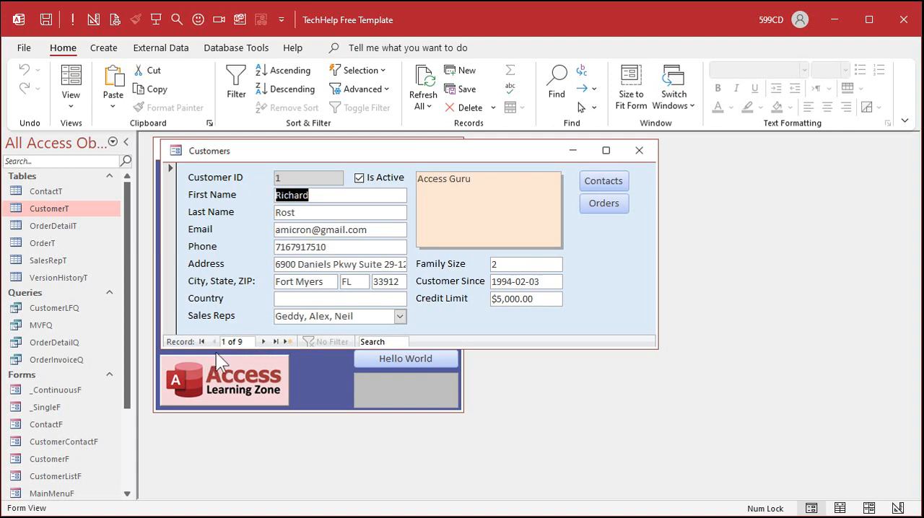
Step: Set the customer form's Record Source to CustomerT in place of the SQL statement, and close the form
right_click(606, 244)
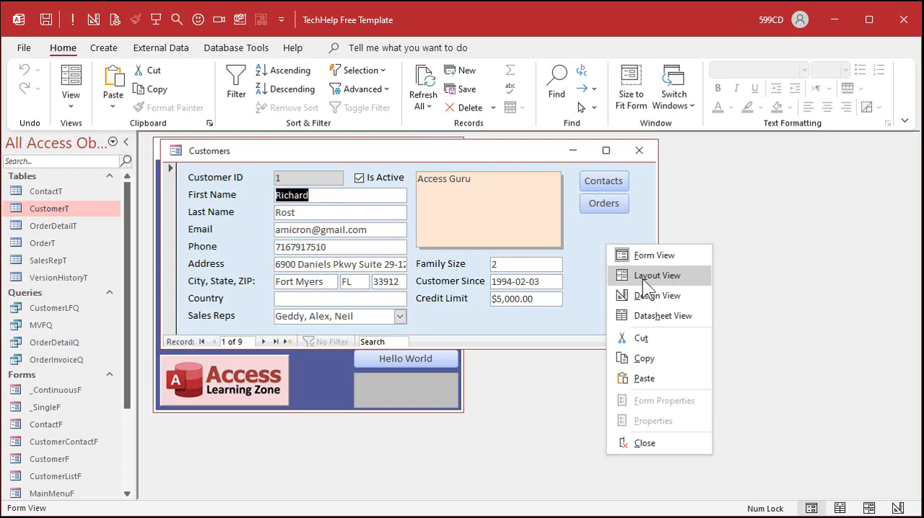
left_click(642, 295)
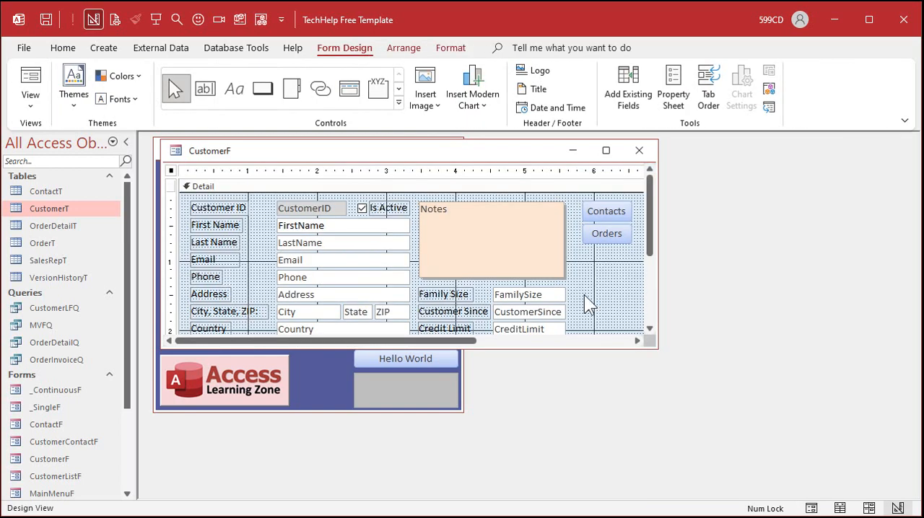
double_click(172, 173)
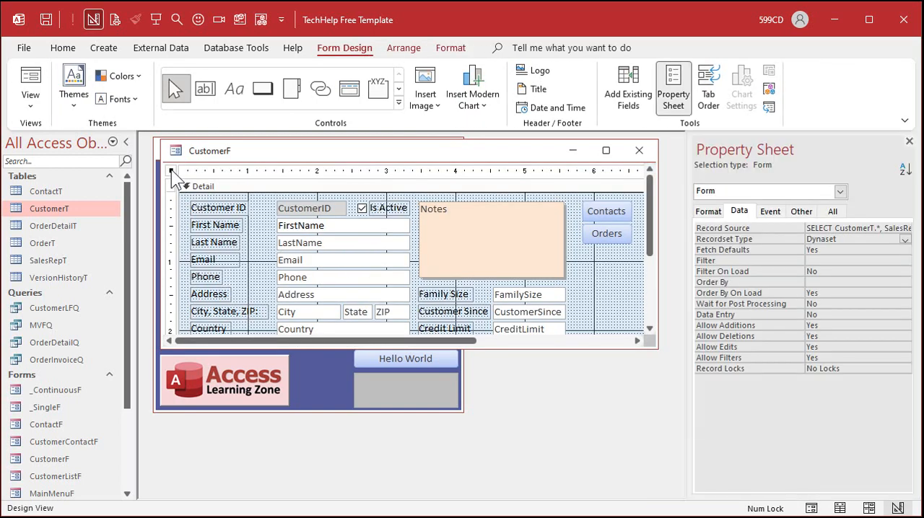
left_click_drag(689, 295, 386, 311)
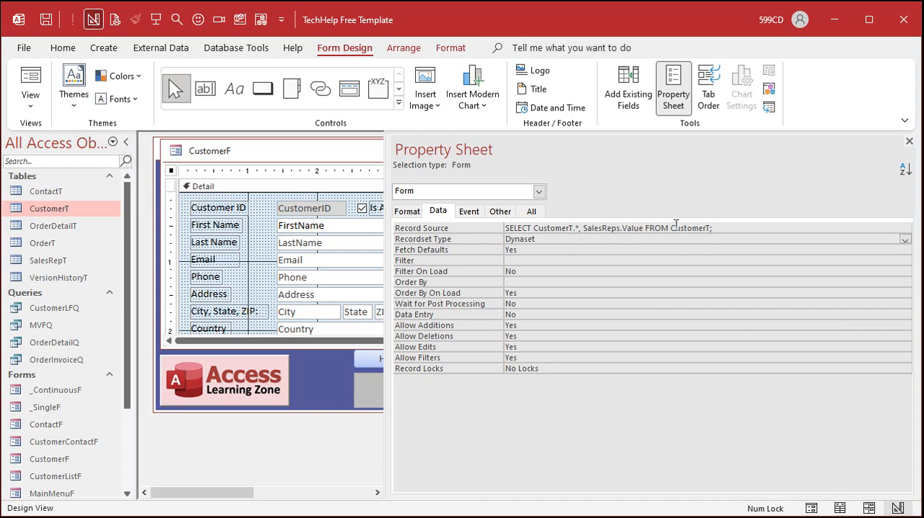
left_click_drag(671, 228, 460, 228)
key("Delete")
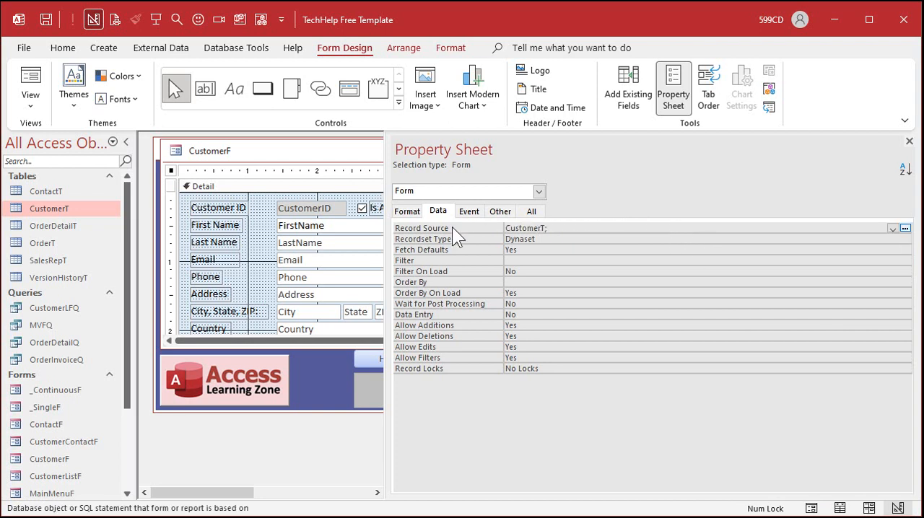
key("End")
key("BackSpace")
key("Return")
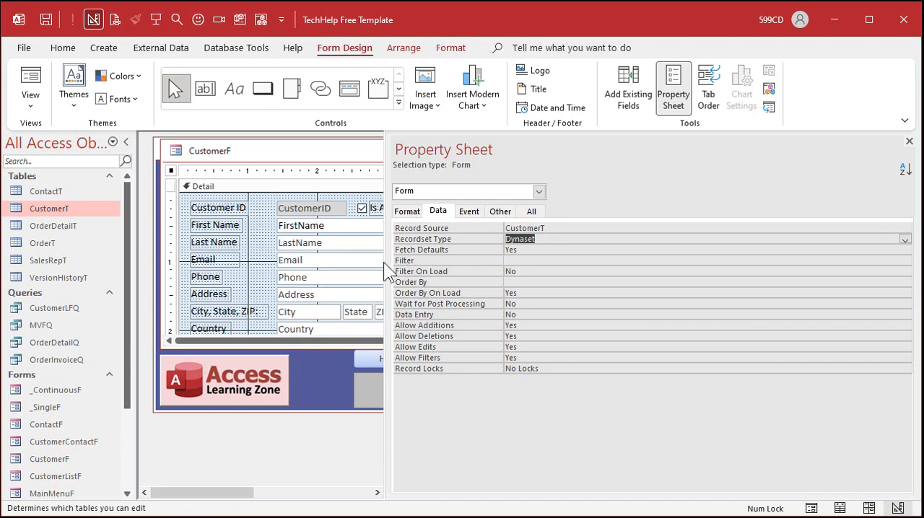
left_click_drag(383, 262, 718, 262)
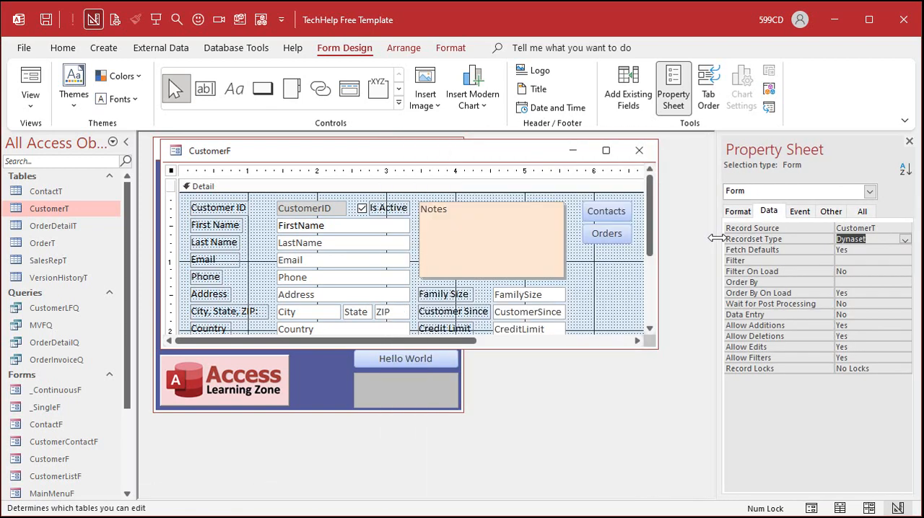
left_click(909, 141)
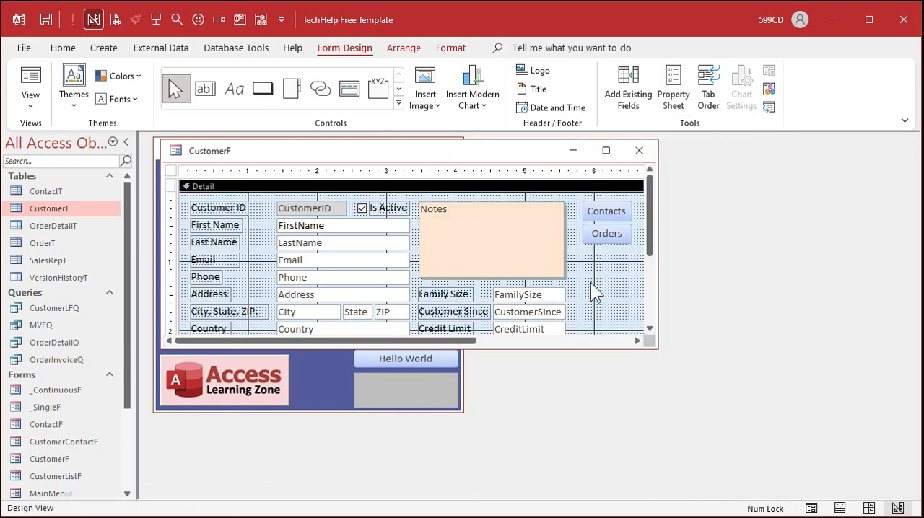
left_click(640, 149)
Step: Reopen the customer form and examine the choices in the Sales Reps combo box
left_click(238, 260)
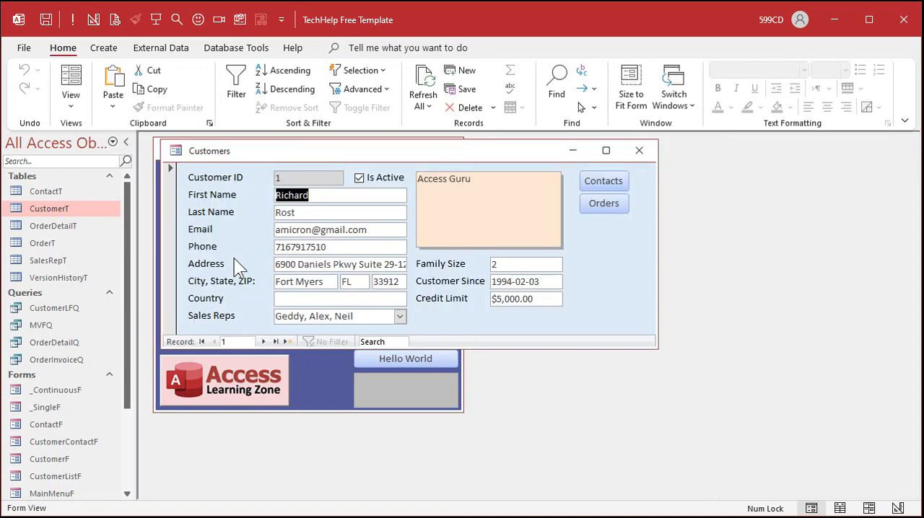
left_click(399, 315)
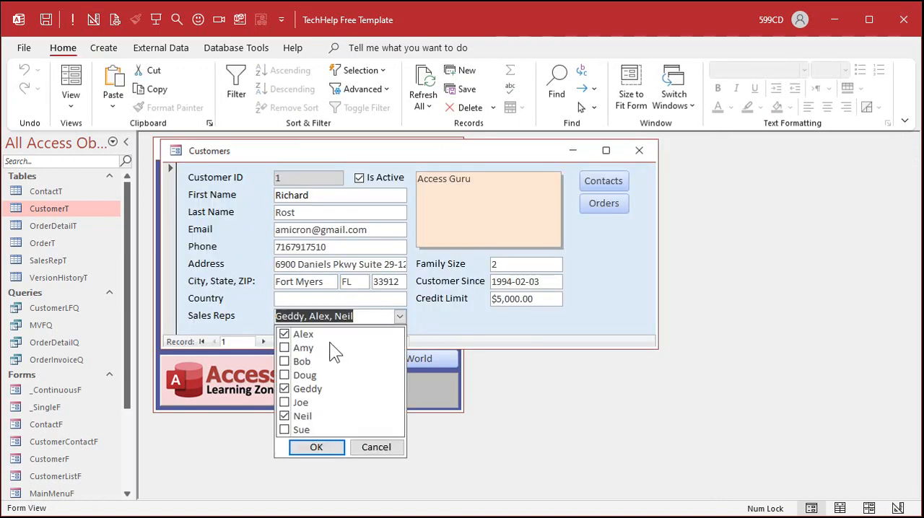
left_click(401, 317)
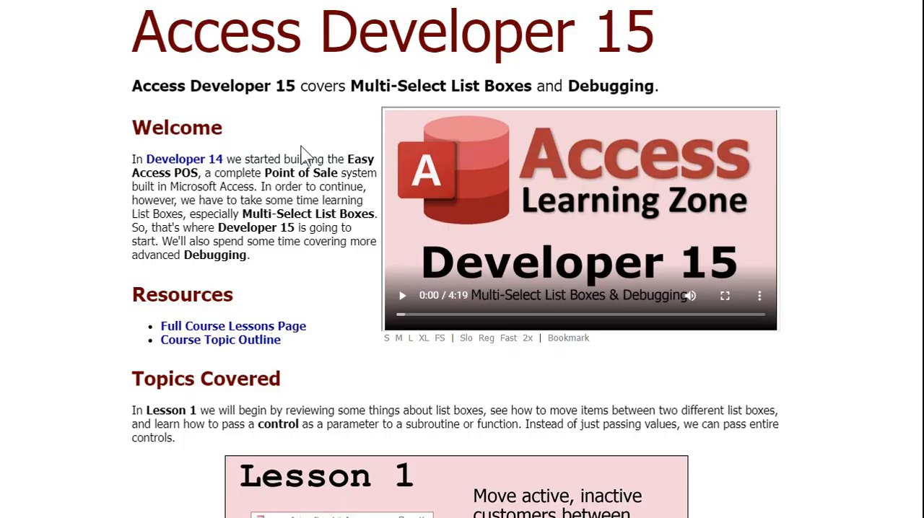
Step: Switch to the website and read the Access Developer 15 and Custom List Box course pages
scroll(303, 153, "down", 10)
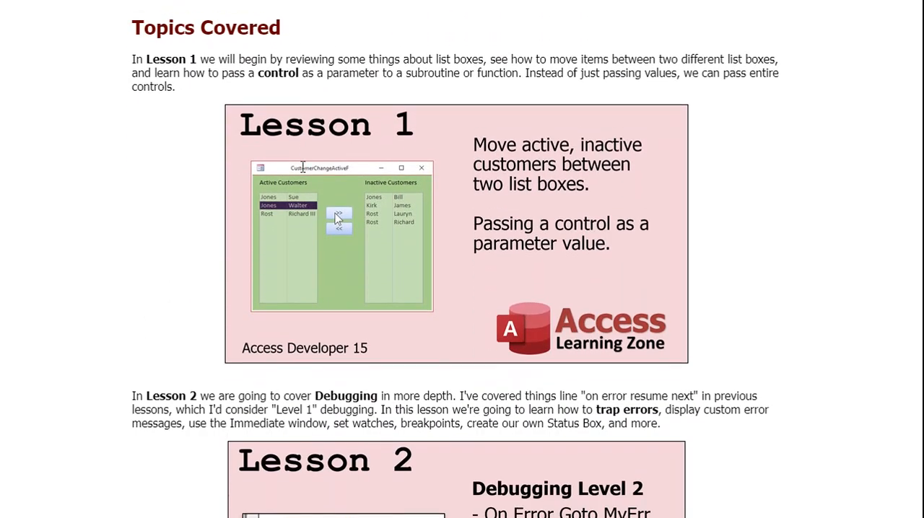
scroll(303, 175, "down", 4)
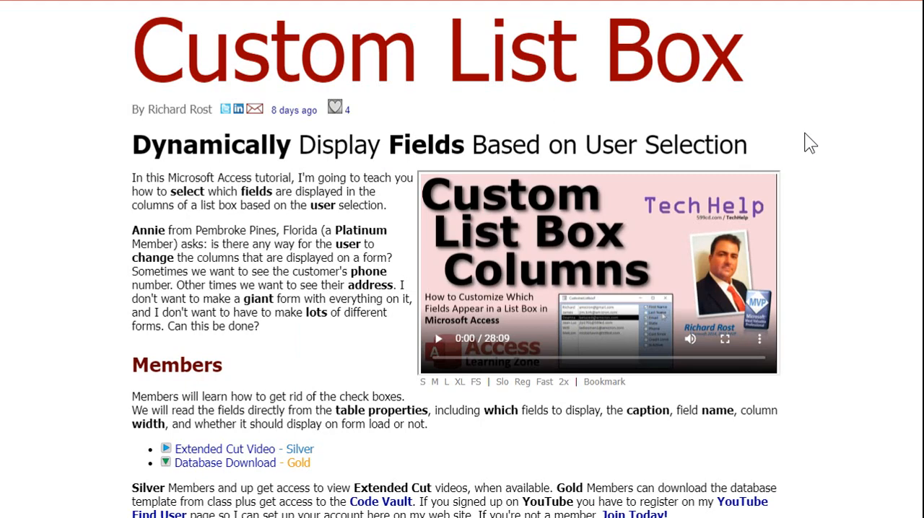
scroll(809, 142, "down", 5)
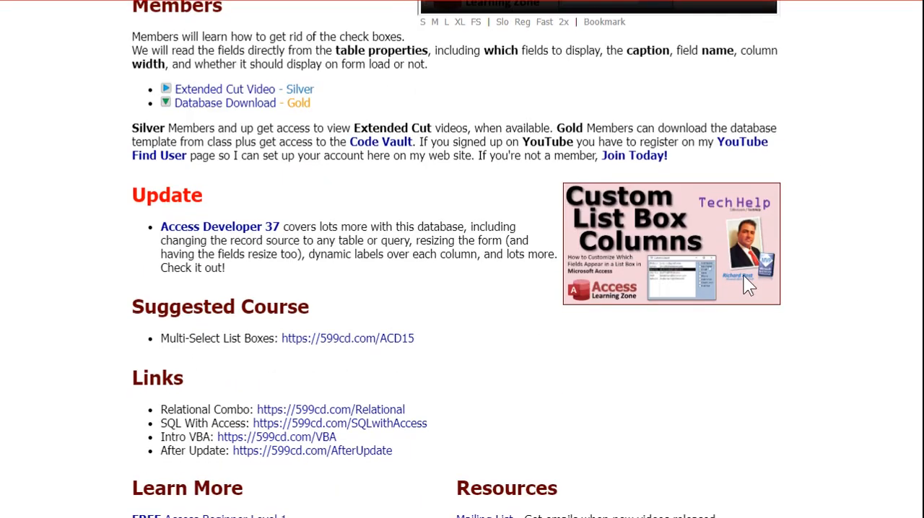